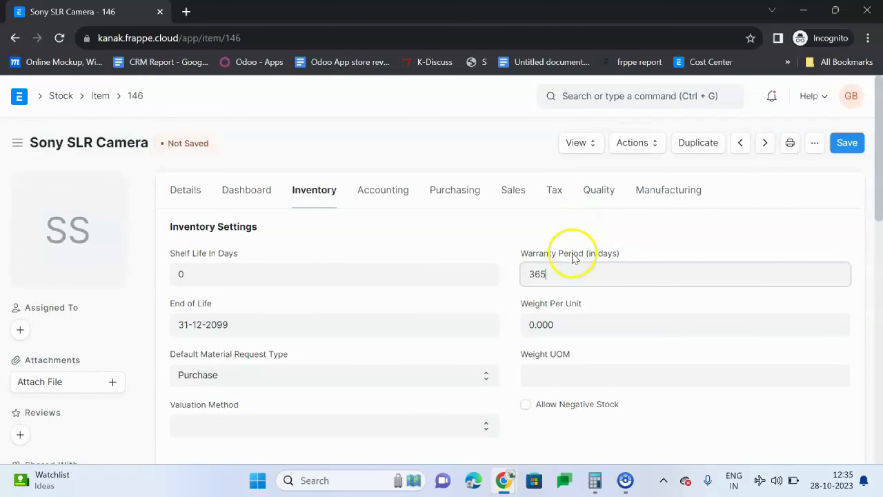
Step: Enable Has Serial No for the Sony SLR Camera item with the serial number series SA-1 and save the item
scroll(635, 263, "down", 5)
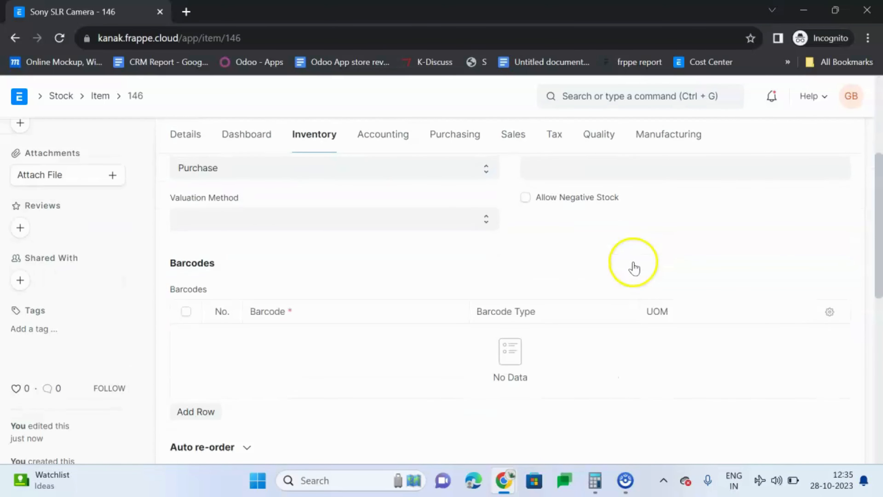
scroll(445, 241, "down", 5)
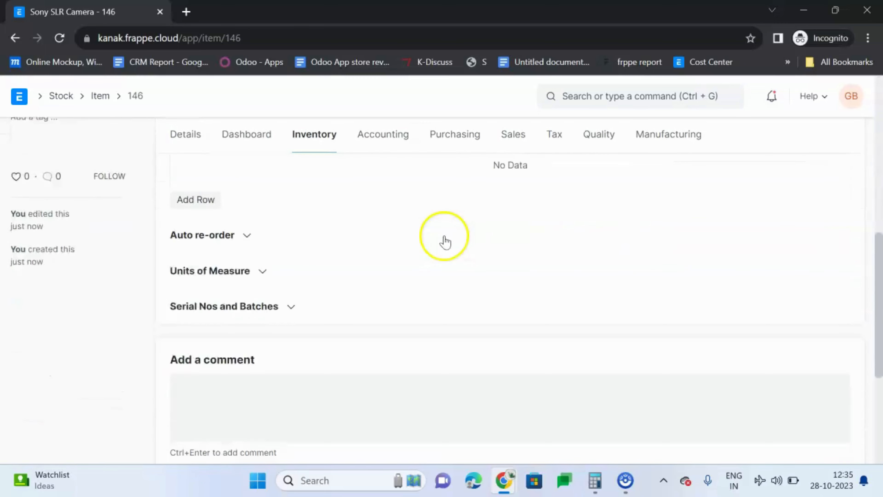
scroll(446, 241, "down", 2)
left_click(290, 243)
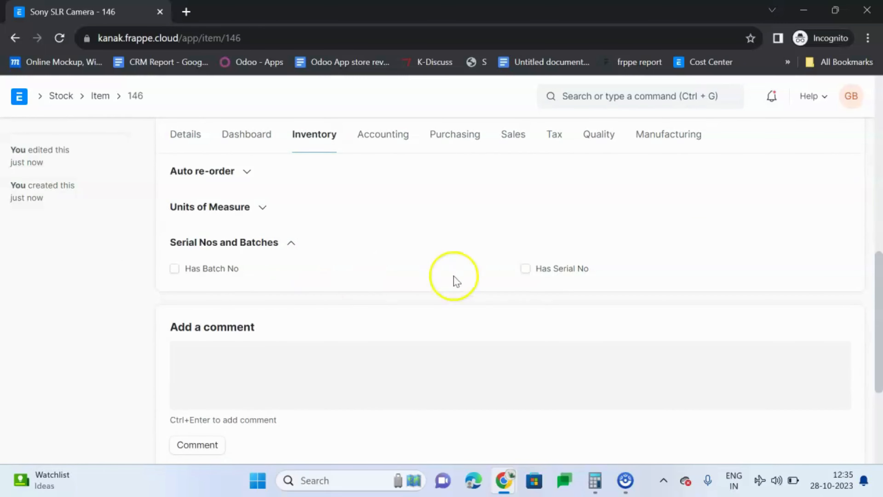
left_click(525, 269)
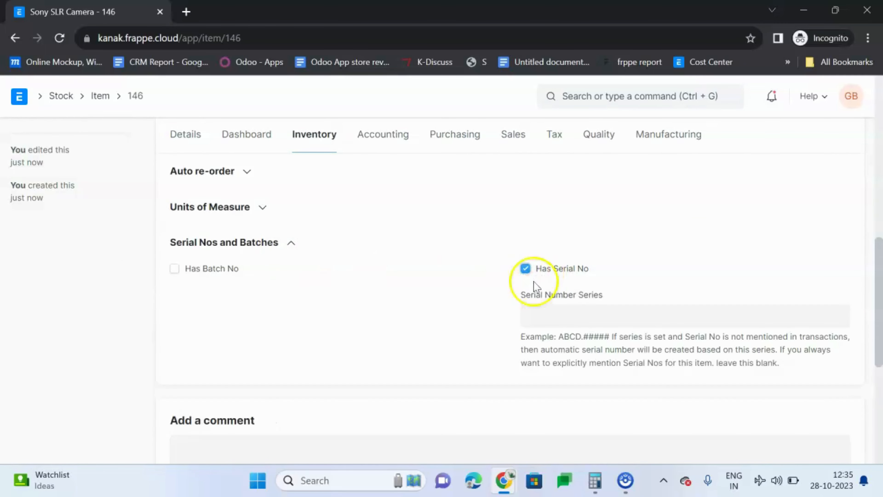
left_click(560, 323)
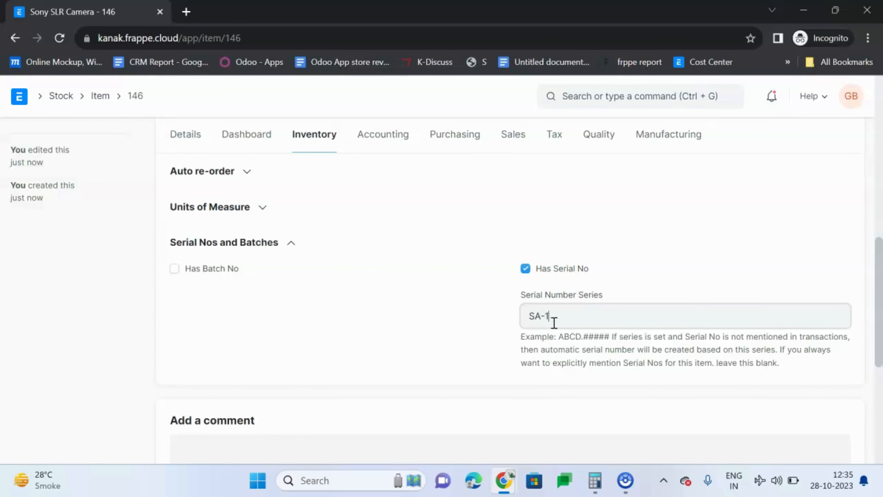
scroll(562, 231, "down", 1)
scroll(562, 231, "up", 5)
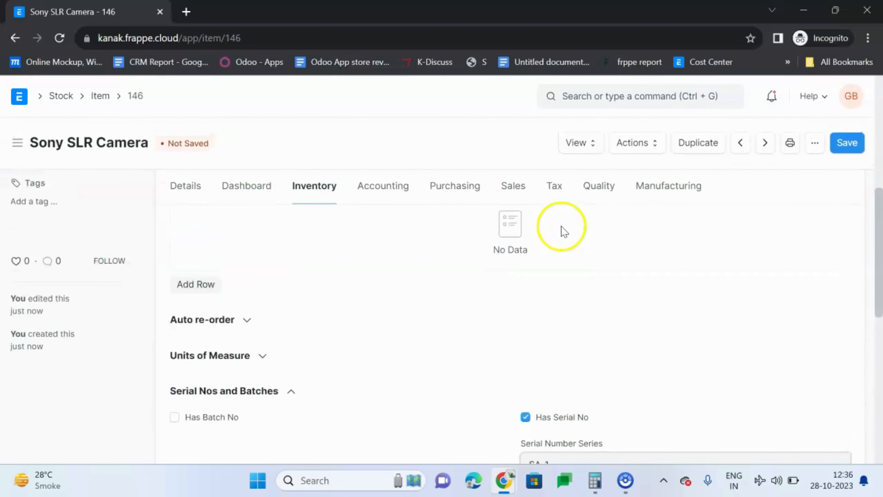
left_click(853, 142)
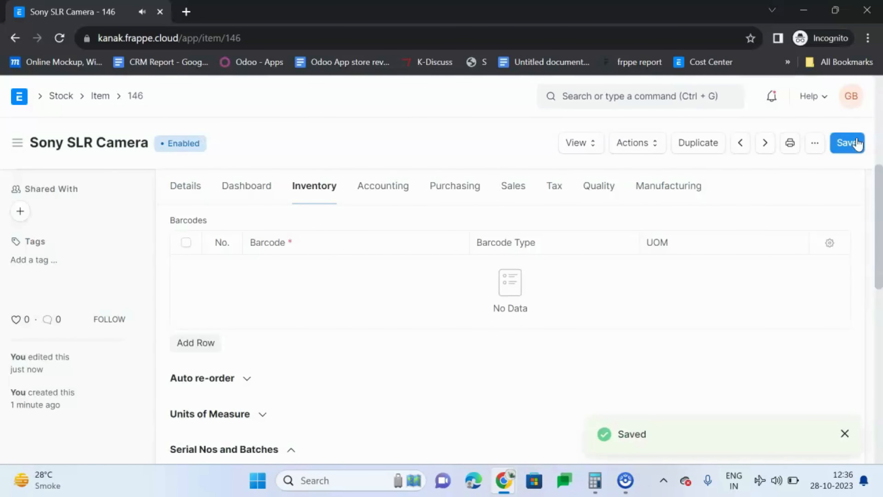
Step: Find the Purchase Receipt list by searching for "purchase" and add a new purchase receipt
scroll(273, 326, "up", 6)
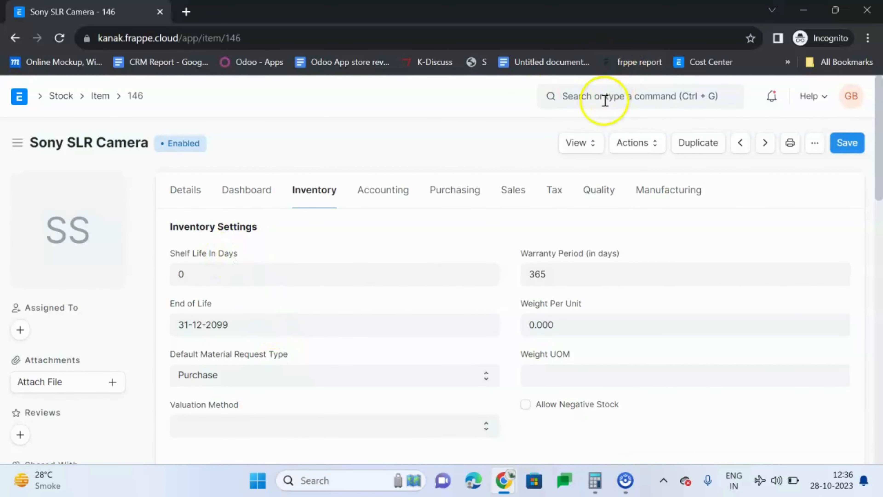
left_click(606, 101)
type("pu")
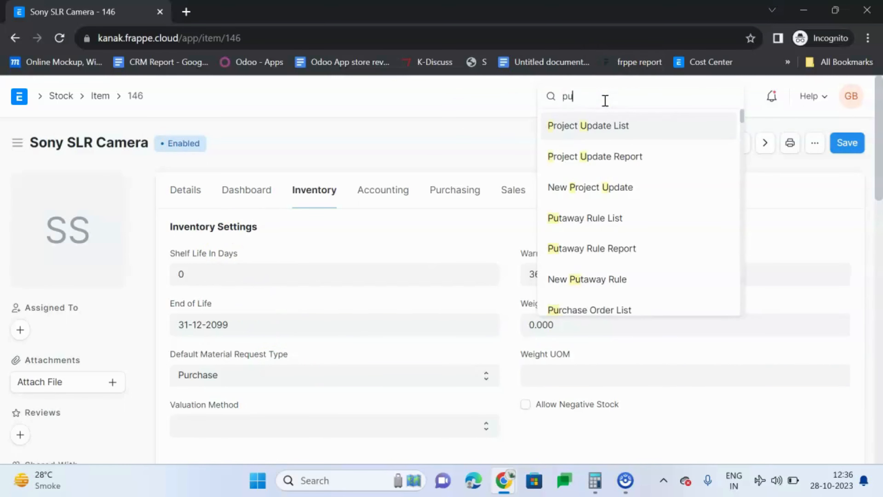
type("rchase")
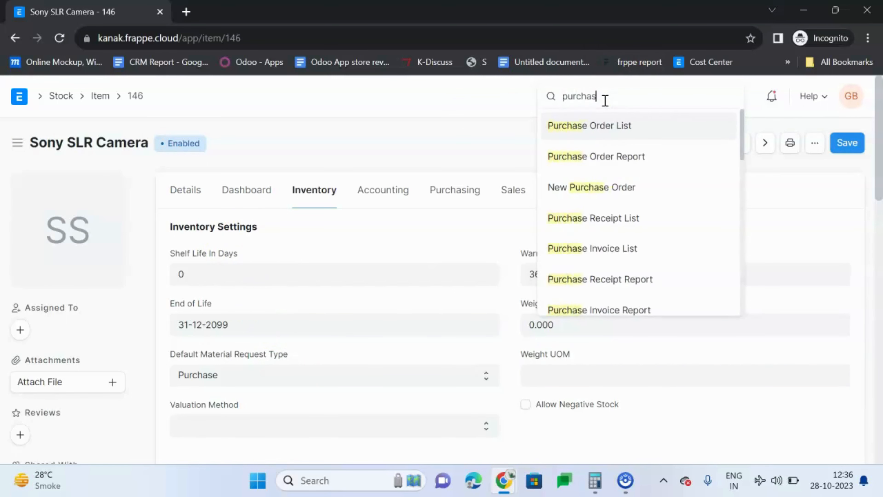
left_click(617, 216)
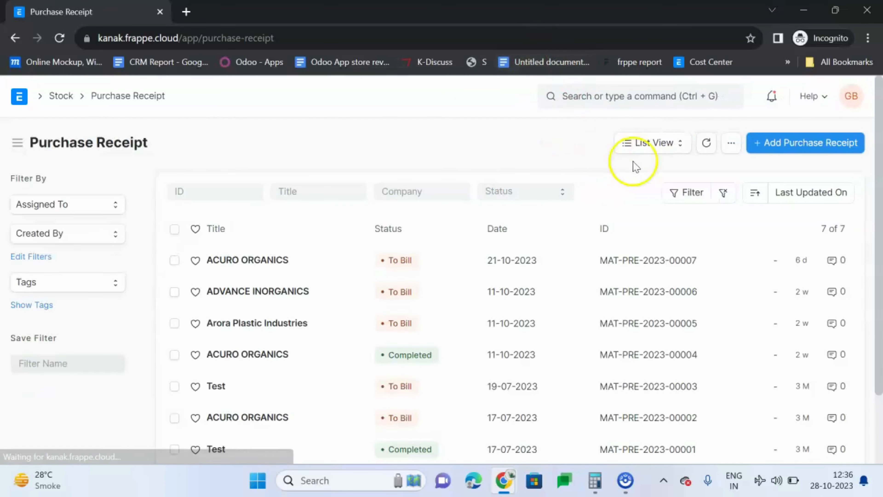
left_click(820, 142)
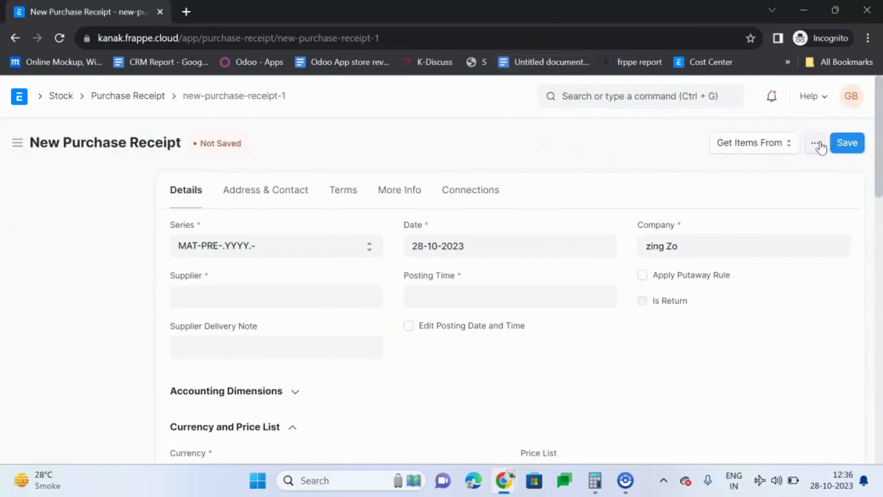
Step: Set the supplier of the new purchase receipt to ACURO ORGANICS
left_click(215, 296)
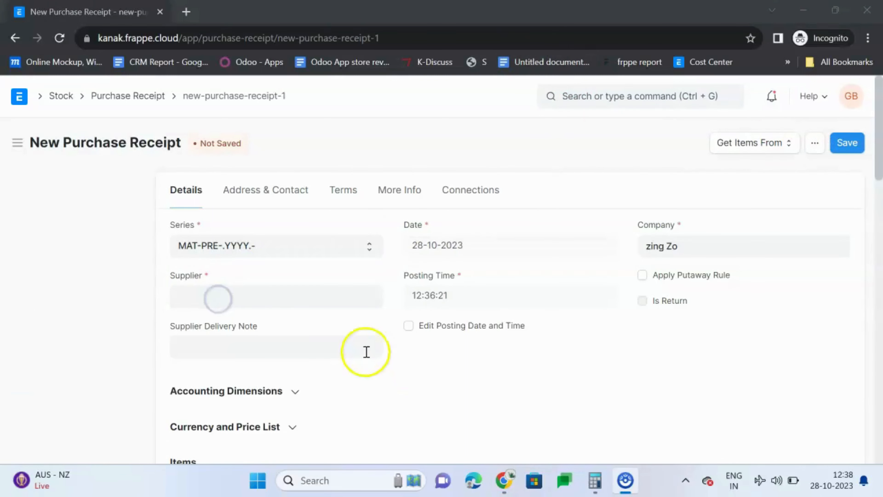
left_click(307, 302)
left_click(307, 302)
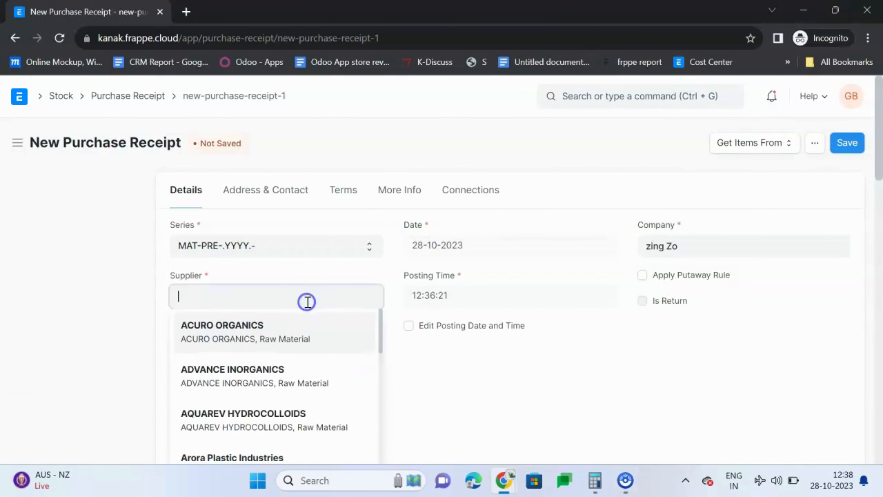
left_click(243, 338)
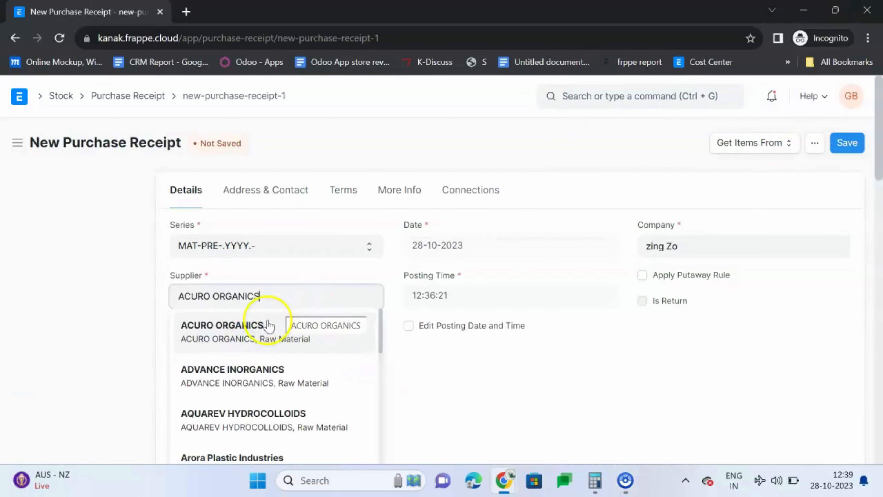
left_click(421, 377)
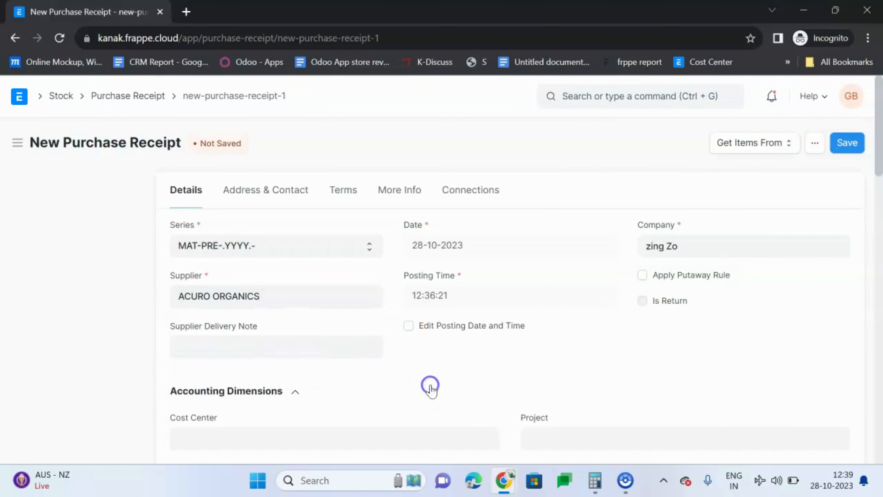
Step: Select item code 146 (Sony SLR Camera) in the first row of the receipt's items table
scroll(423, 373, "down", 4)
scroll(424, 334, "down", 5)
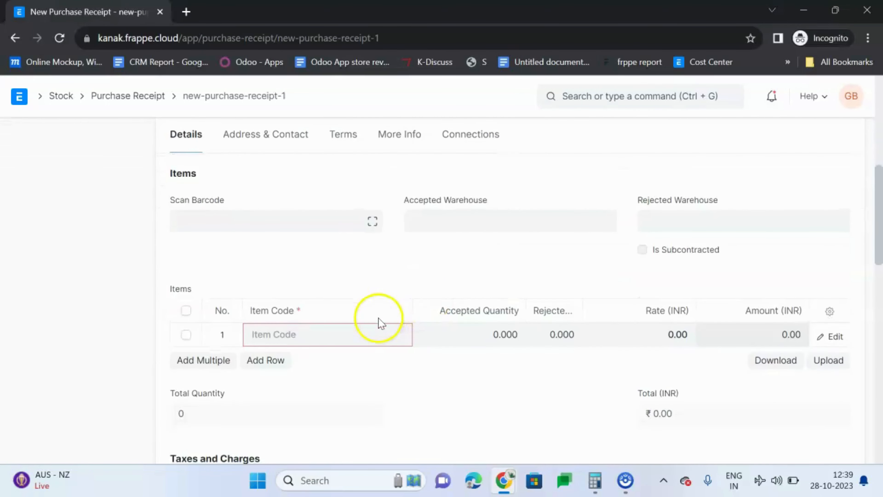
left_click(356, 335)
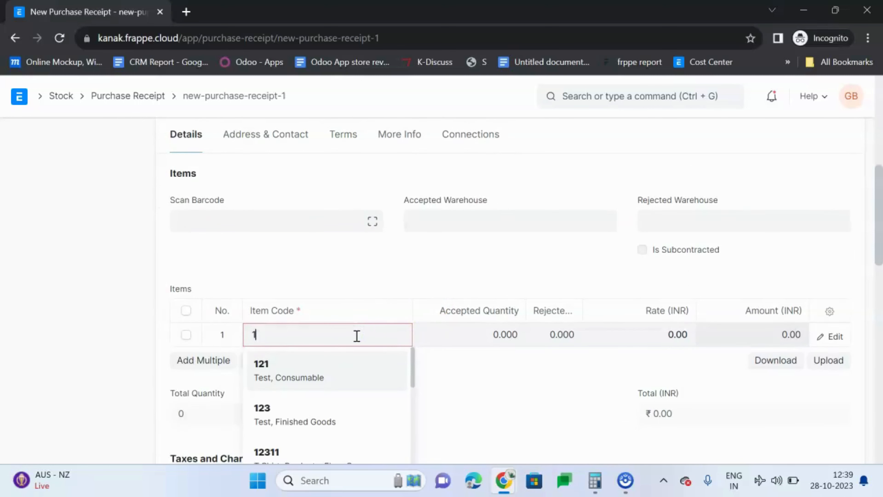
left_click(347, 363)
Step: Set the accepted quantity of item 146 to 5 and its rate to 500 INR
scroll(442, 340, "down", 2)
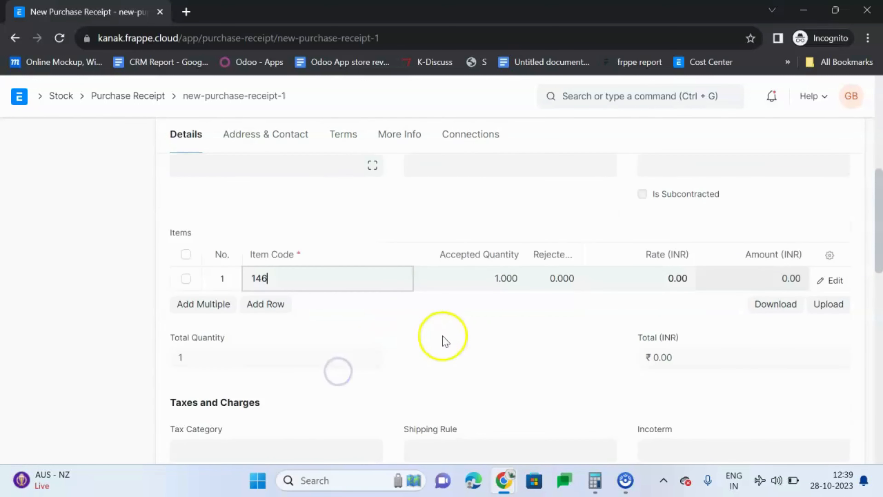
left_click(502, 283)
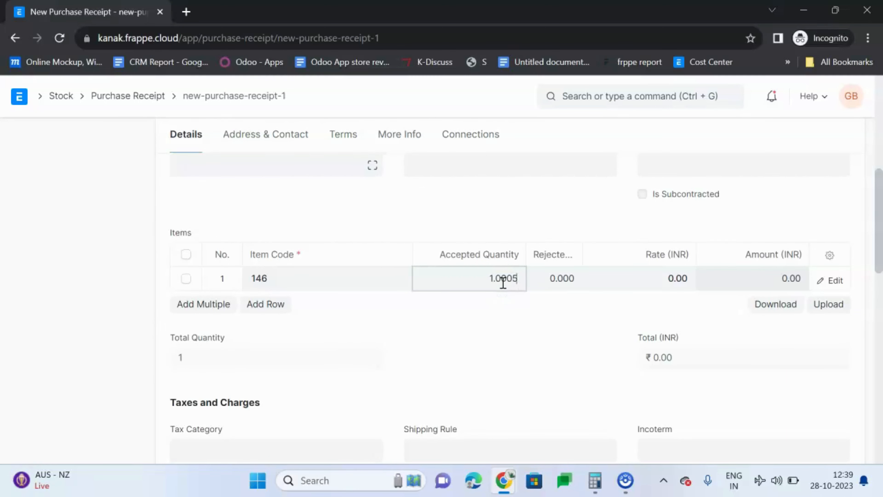
type("5")
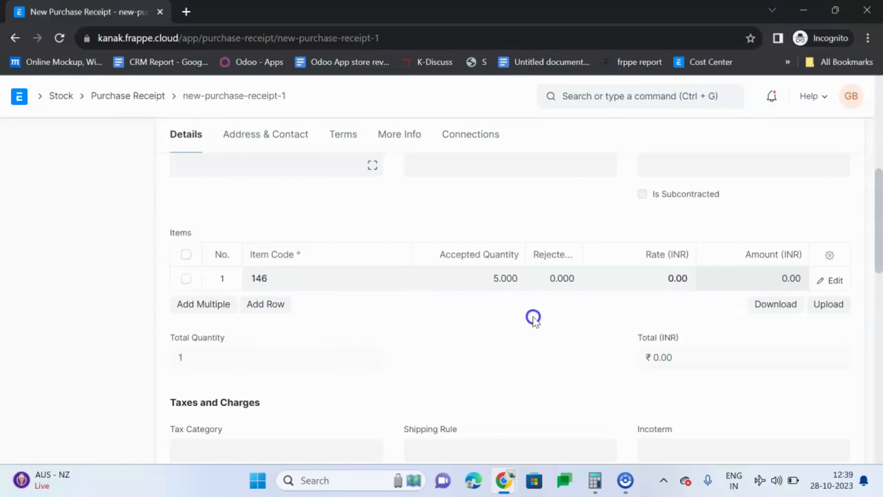
left_click(664, 277)
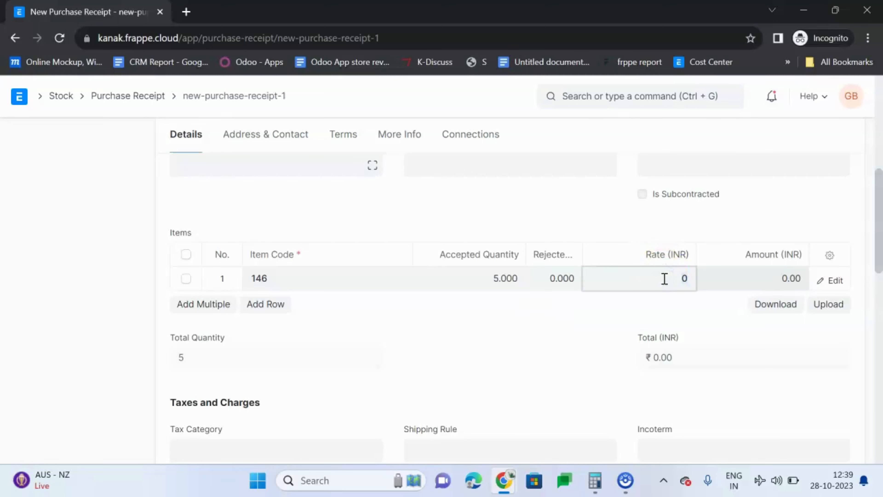
left_click(630, 316)
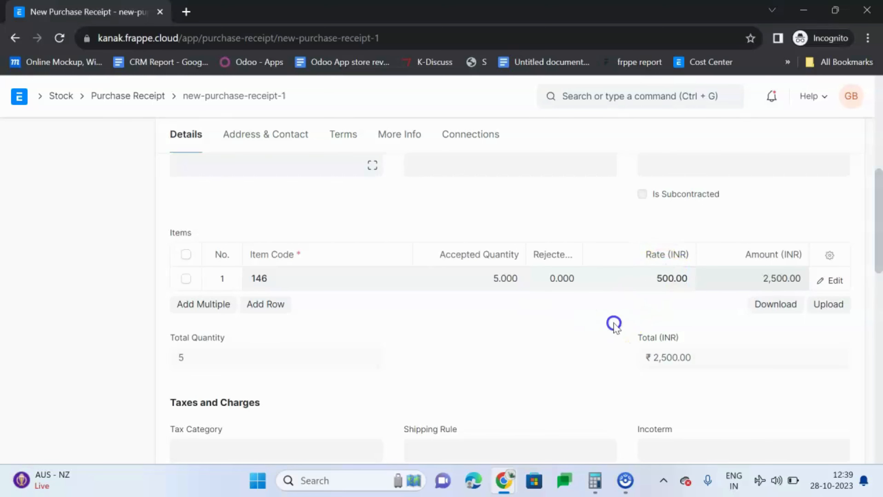
Step: Save the purchase receipt and permanently submit it
scroll(614, 326, "up", 7)
left_click(654, 276)
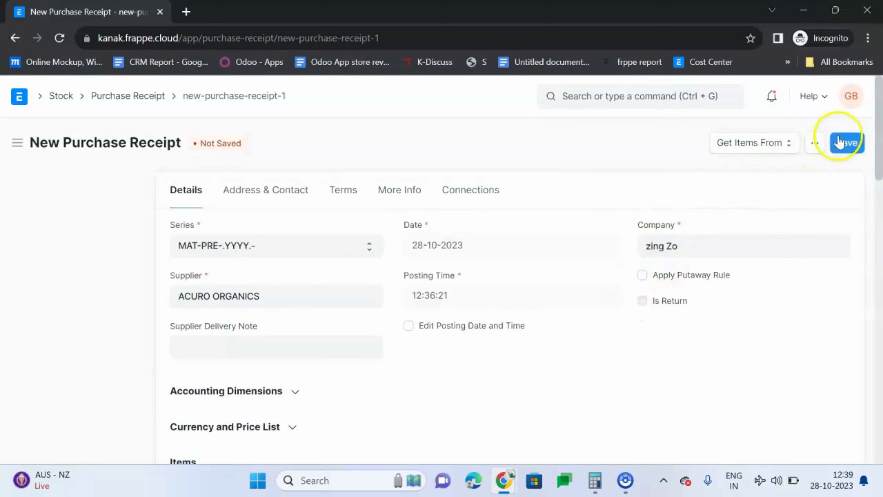
left_click(851, 144)
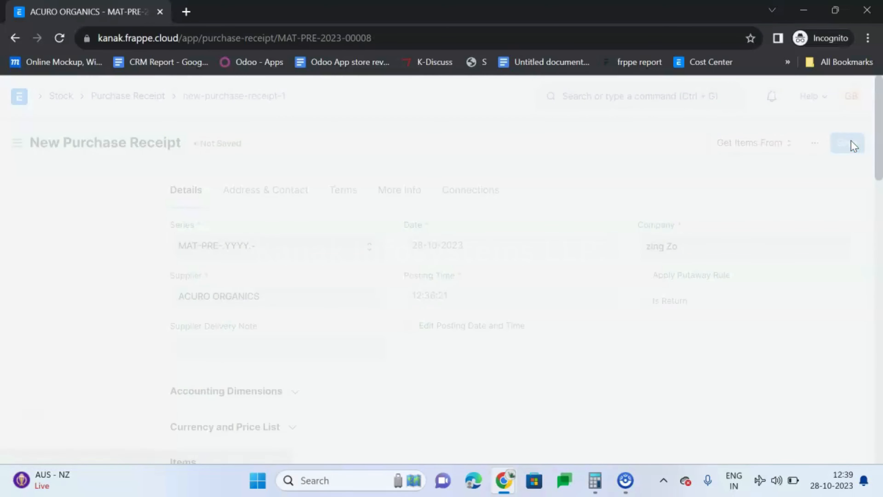
left_click(844, 143)
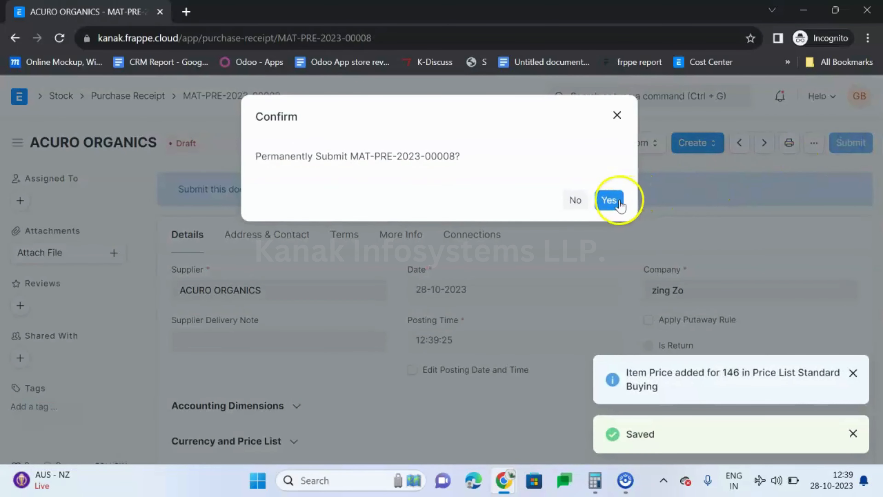
left_click(609, 200)
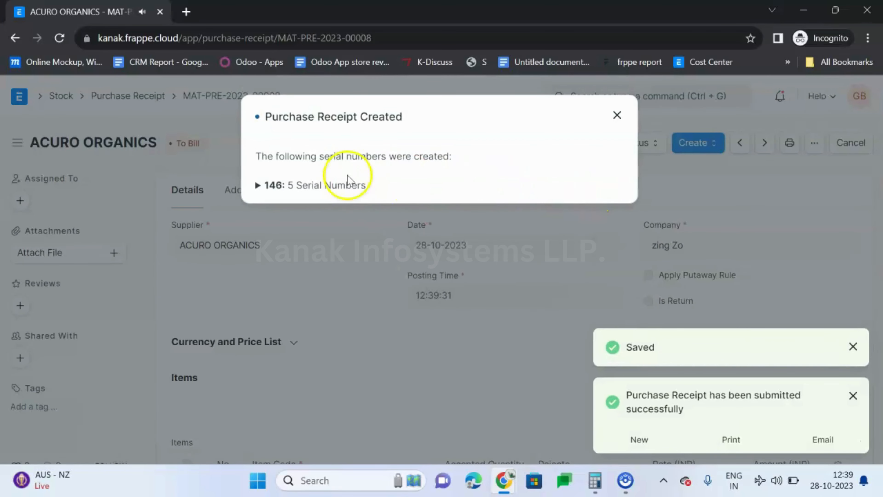
Step: Expand the serial numbers created for item 146, open SA-100001 and examine its warranty details
left_click(307, 188)
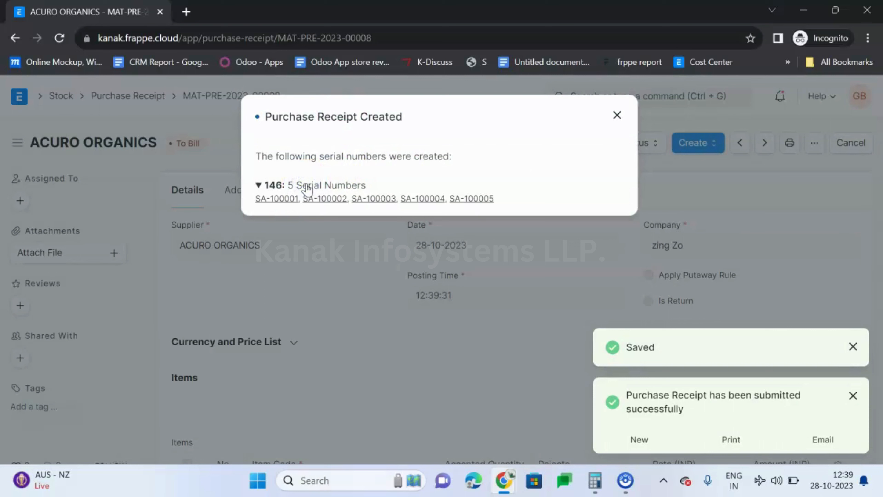
left_click(308, 189)
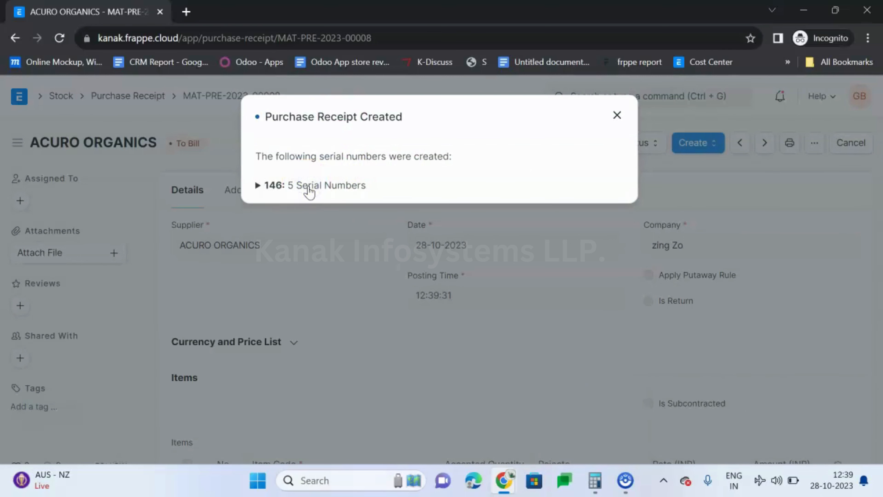
left_click(309, 189)
left_click(313, 191)
left_click(312, 186)
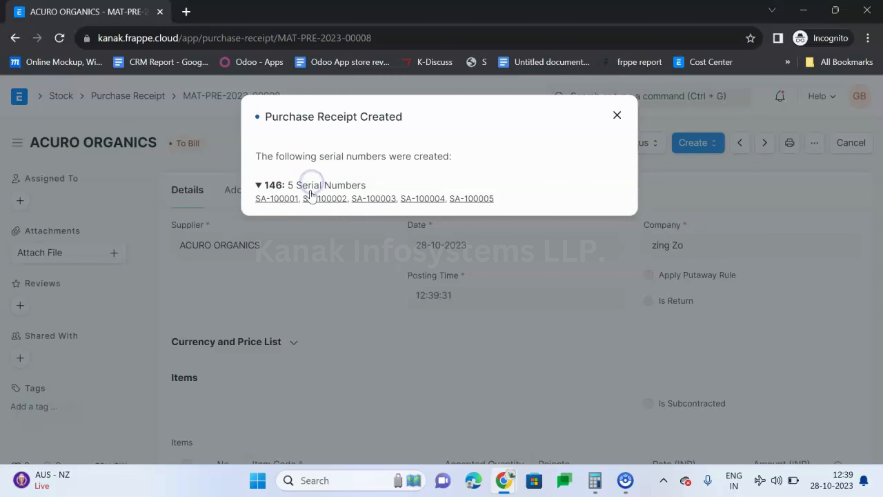
left_click(271, 201)
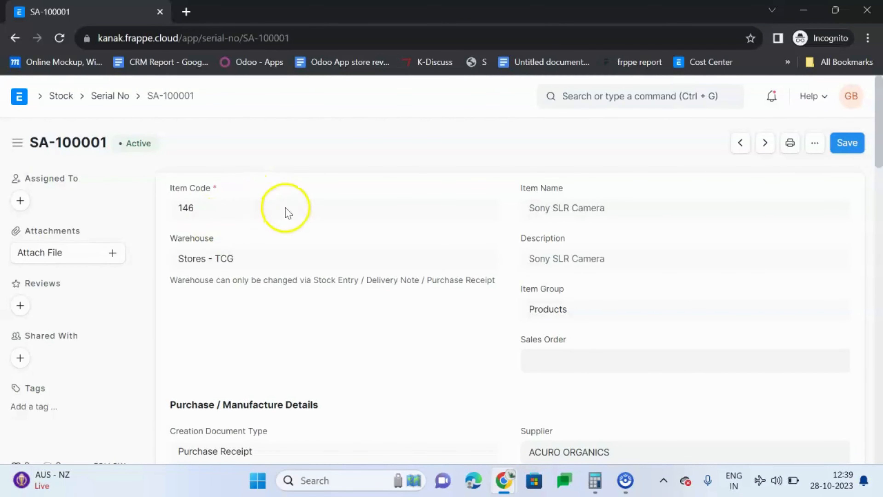
scroll(286, 209, "down", 10)
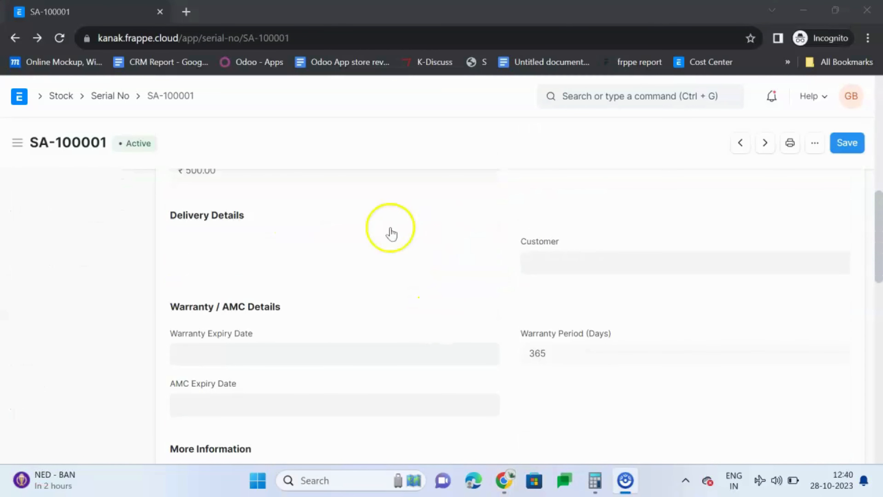
Step: Go to the Serial No list and review the newest serial numbers for item 146
left_click(109, 96)
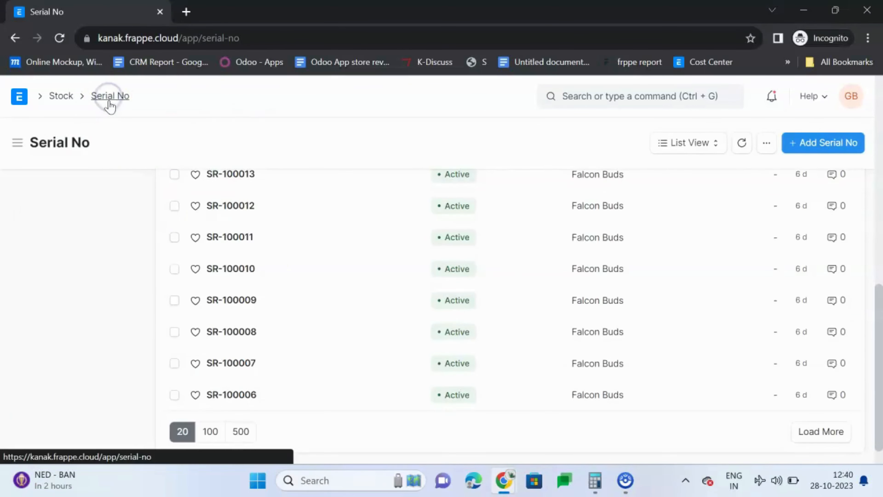
scroll(280, 287, "up", 7)
scroll(284, 295, "up", 4)
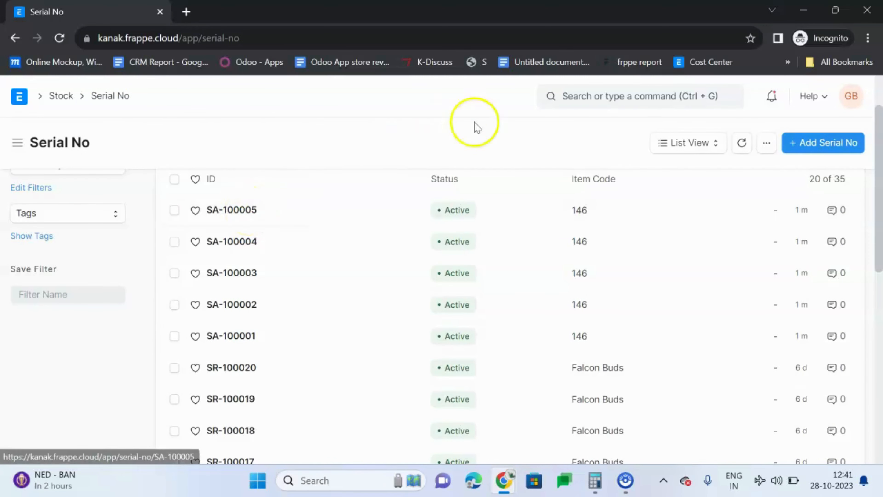
Step: Find the Delivery Note list and start a new delivery note
left_click(587, 99)
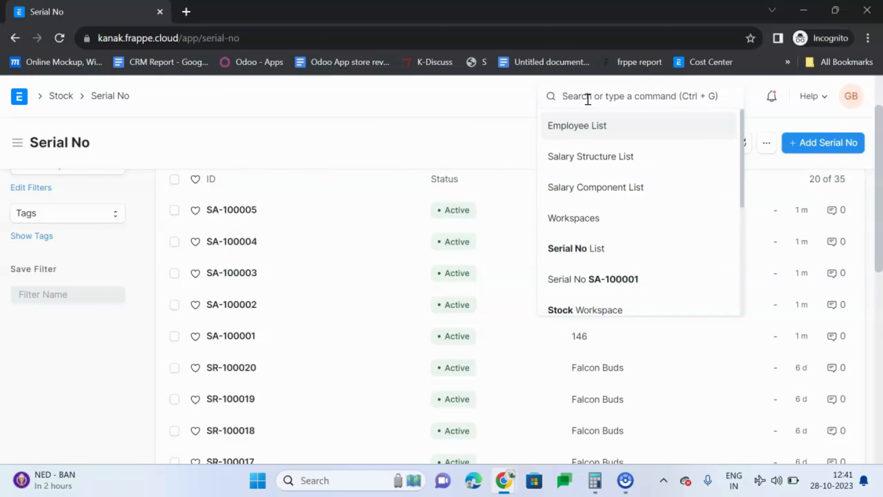
type("Deli")
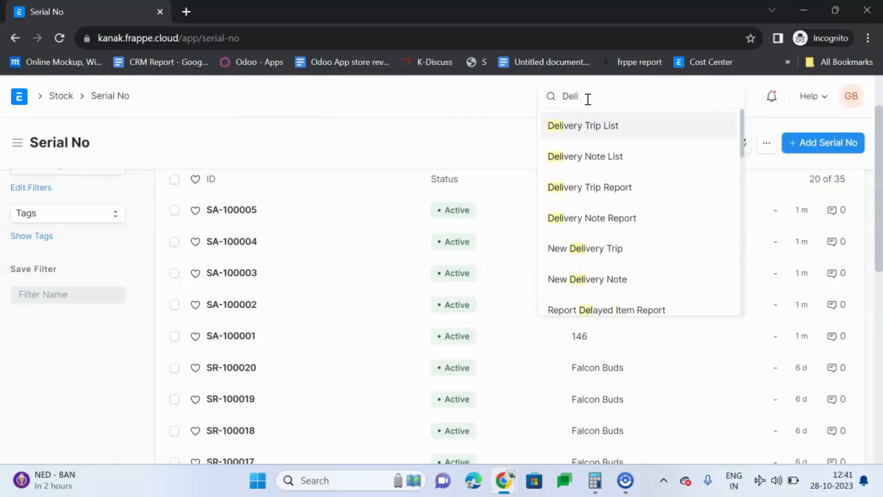
type("very")
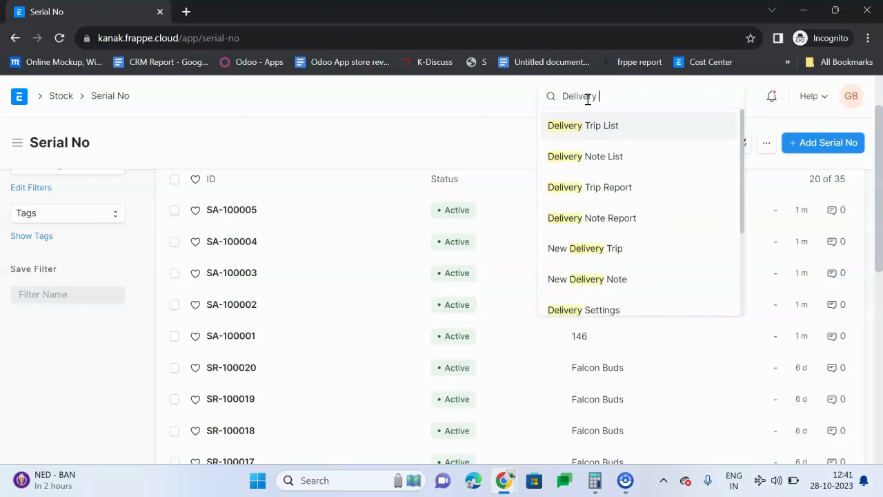
type(" no")
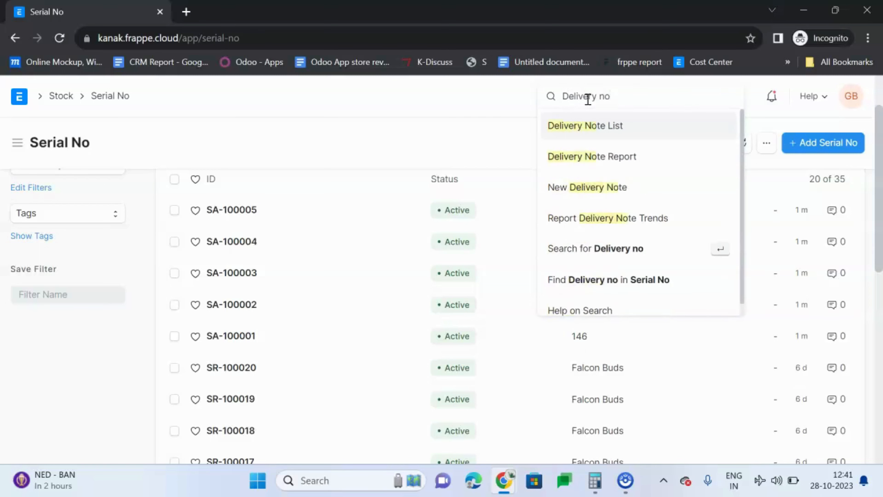
left_click(588, 128)
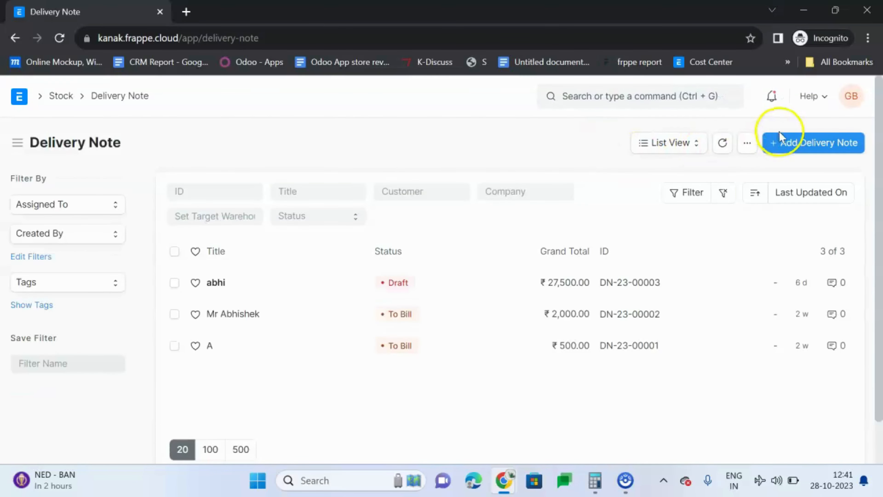
left_click(810, 156)
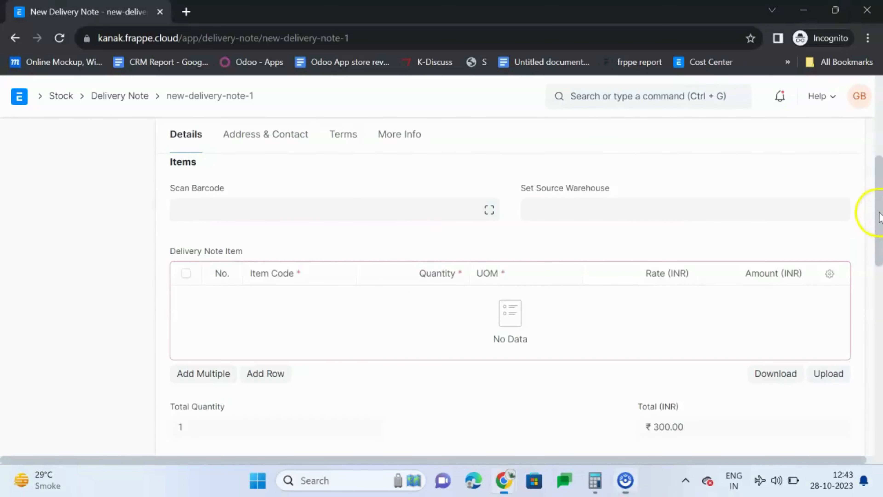
left_click_drag(880, 218, 863, 77)
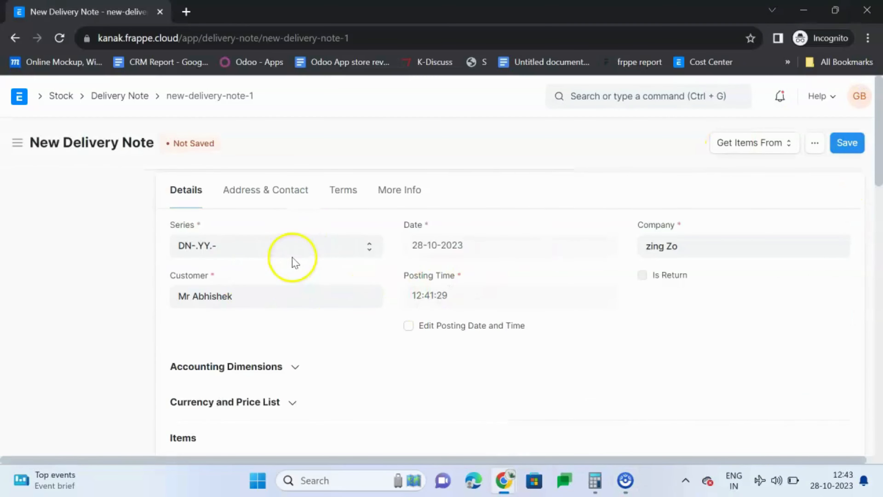
Step: Add an item row to the delivery note for item 146, the Sony SLR Camera
scroll(292, 264, "down", 6)
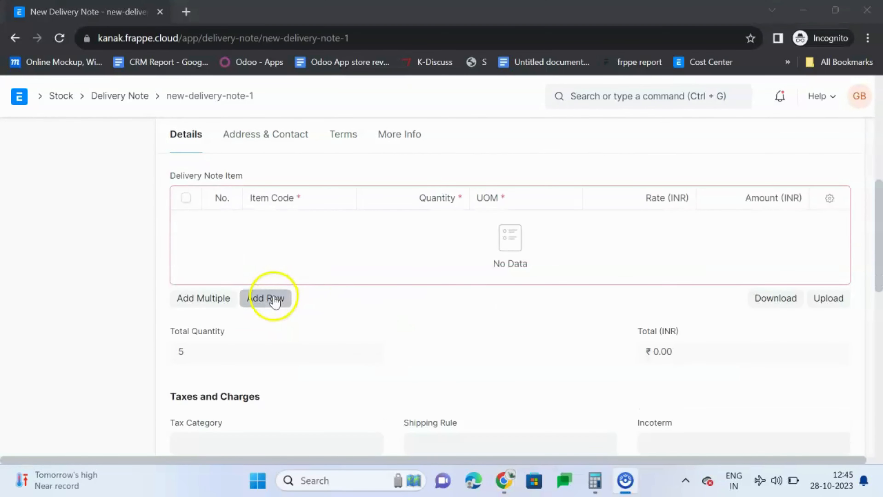
left_click(268, 297)
left_click(282, 221)
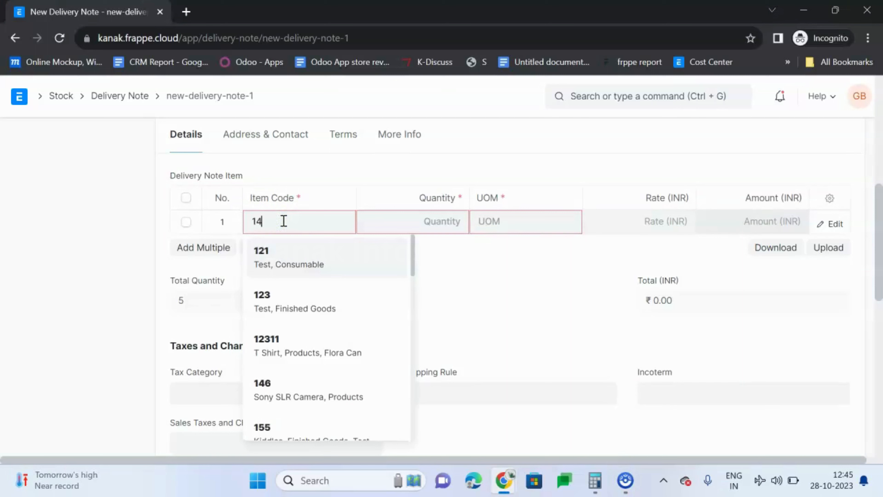
left_click(287, 246)
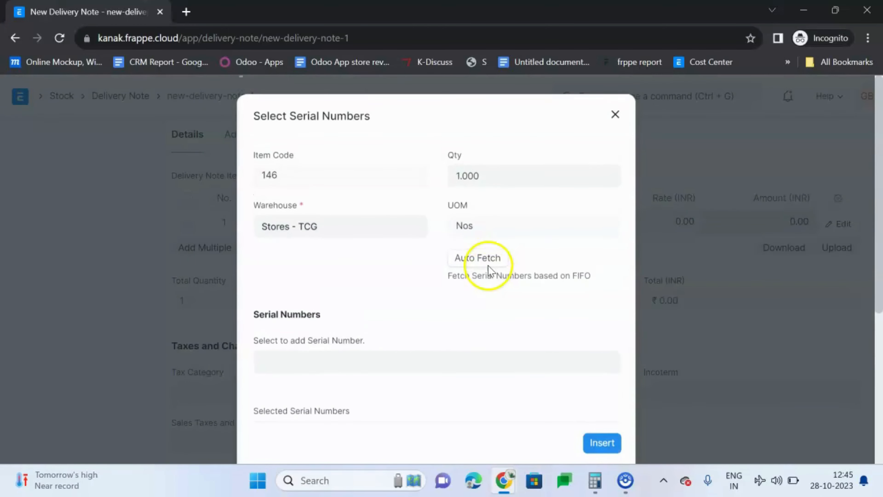
Step: Automatically fetch a serial number for one unit of item 146 from Stores - TCG and insert it into the row
left_click(487, 262)
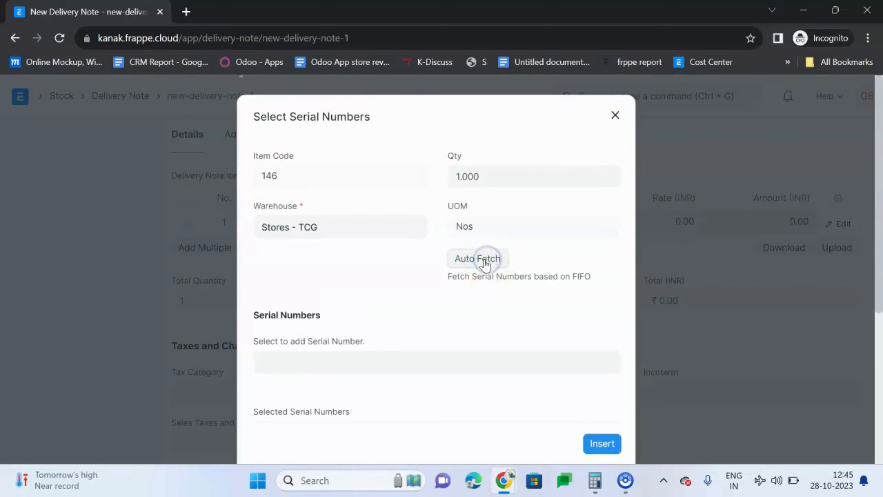
left_click(486, 262)
scroll(482, 228, "down", 5)
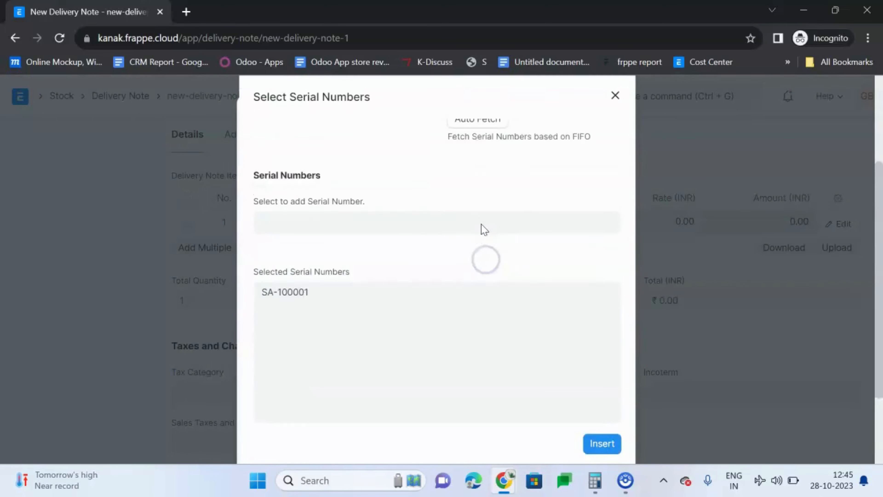
left_click(602, 444)
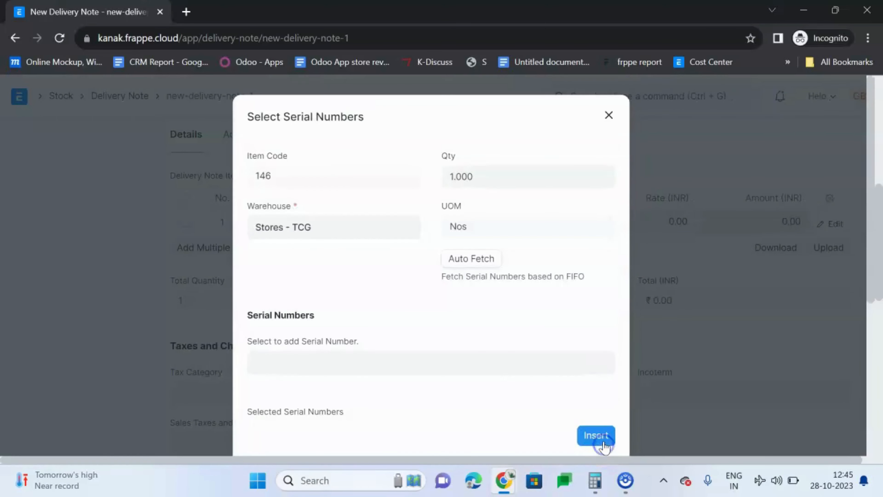
left_click(598, 435)
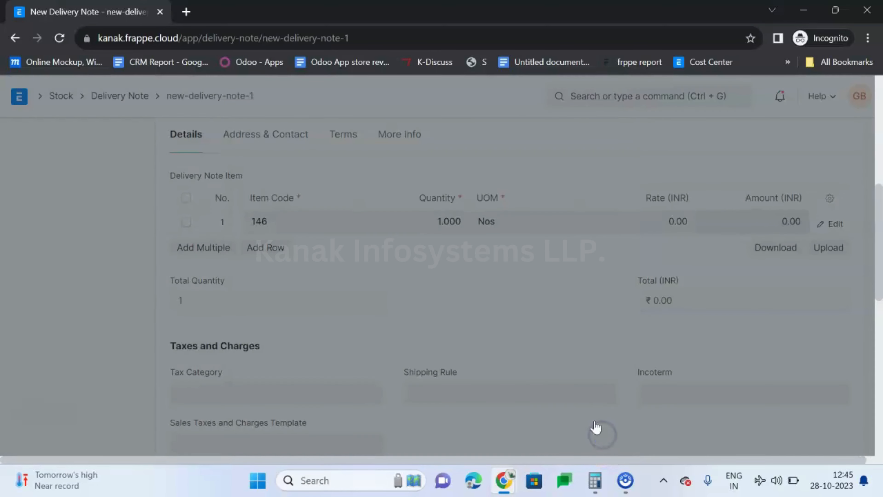
Step: Set the rate of item 146 on the delivery note to 600 INR
scroll(557, 321, "up", 2)
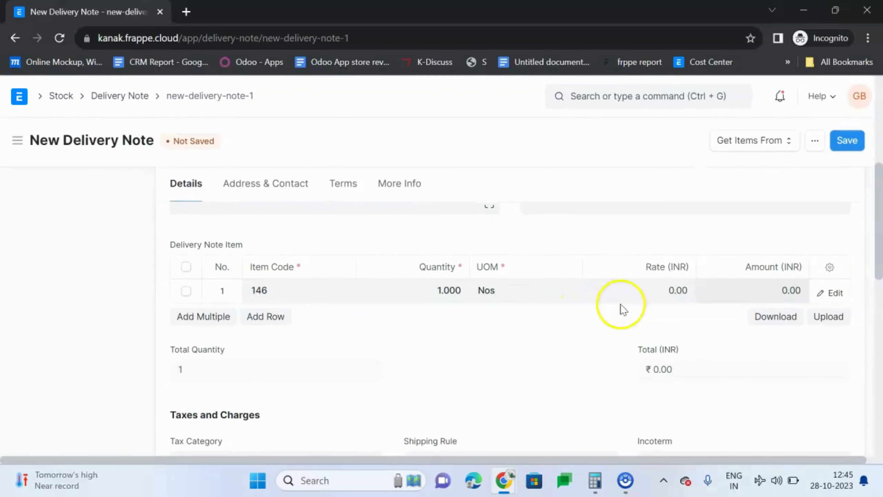
left_click(651, 293)
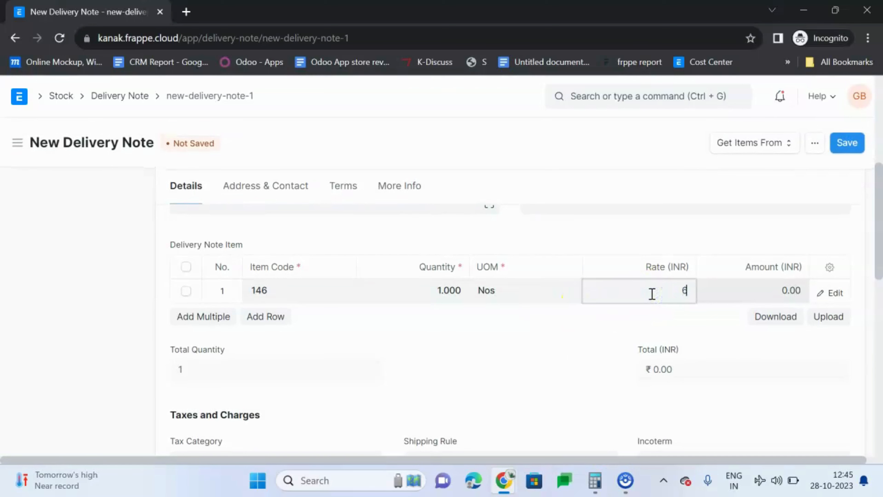
left_click(637, 341)
Step: Save the delivery note and permanently submit it
scroll(636, 344, "up", 5)
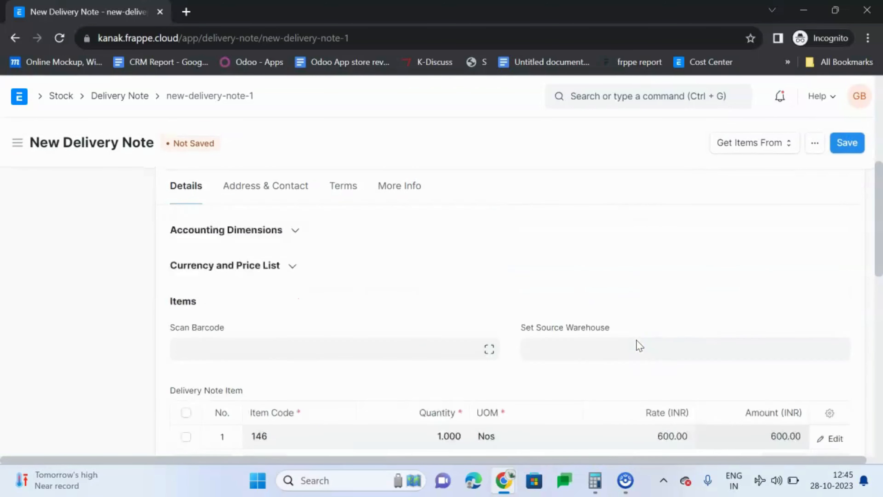
left_click(855, 144)
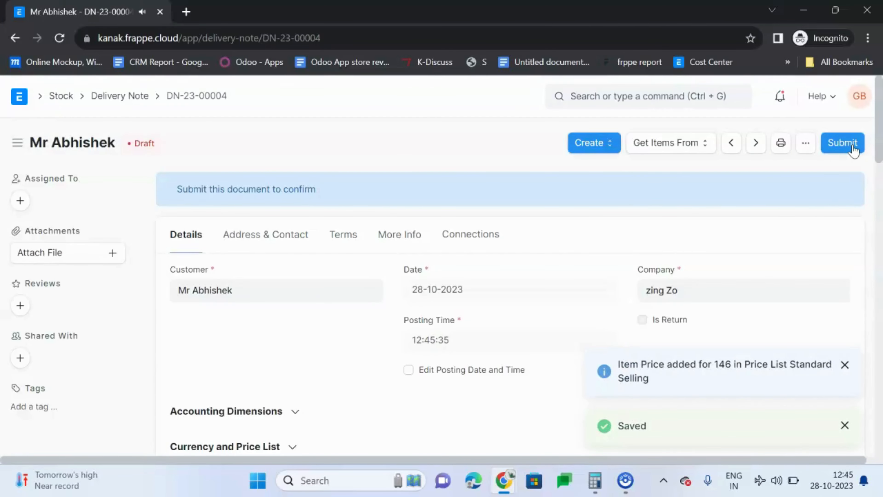
left_click(853, 145)
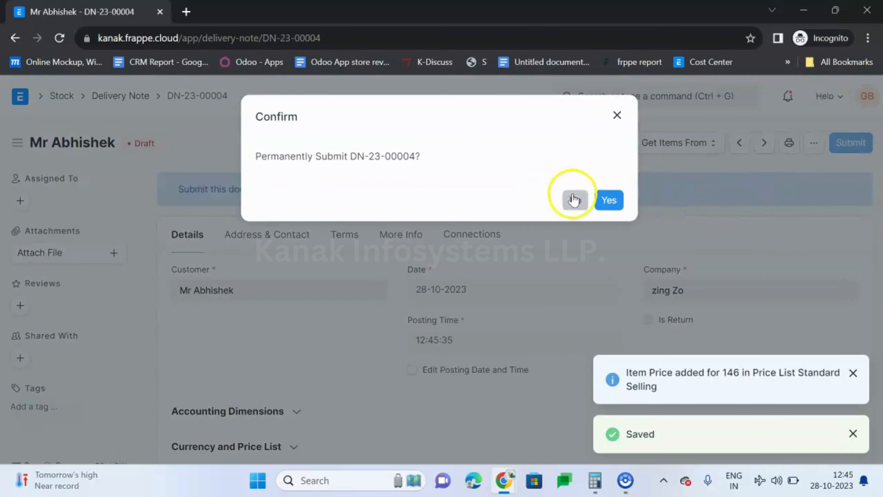
left_click(615, 199)
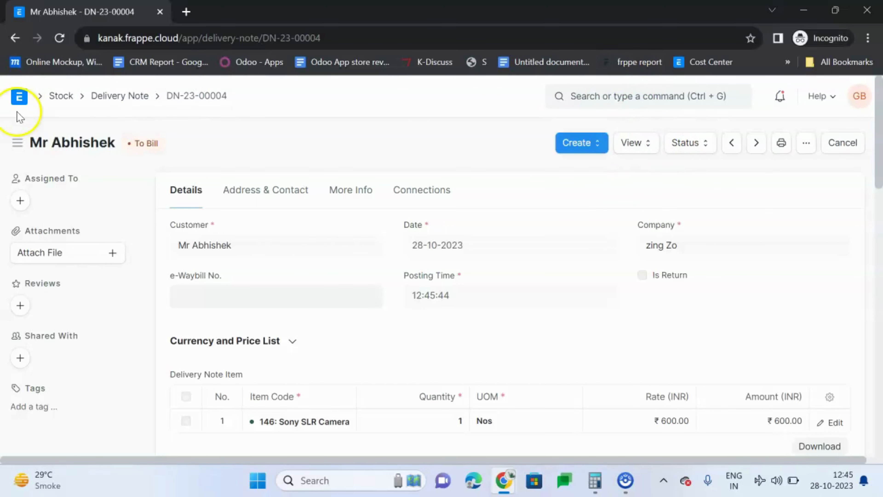
Step: Go to the Warranty Claim list in the Support workspace and start a new warranty claim
left_click(20, 101)
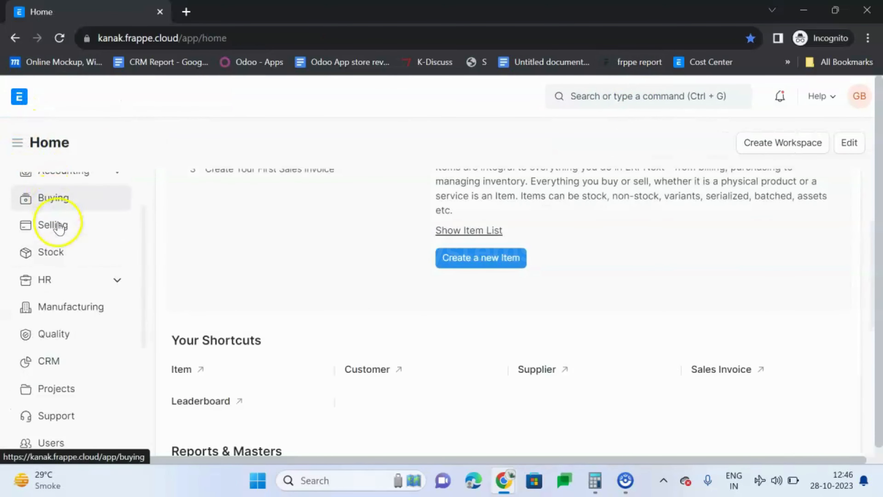
scroll(59, 225, "down", 2)
left_click(64, 346)
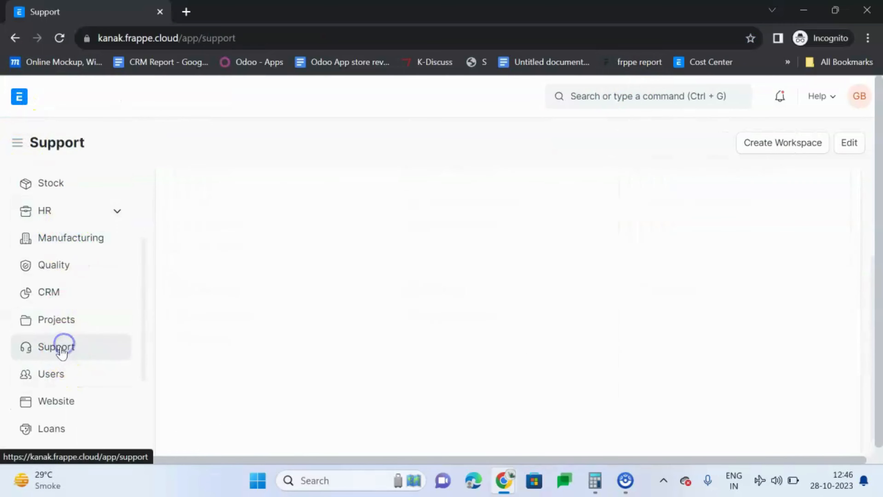
left_click(229, 323)
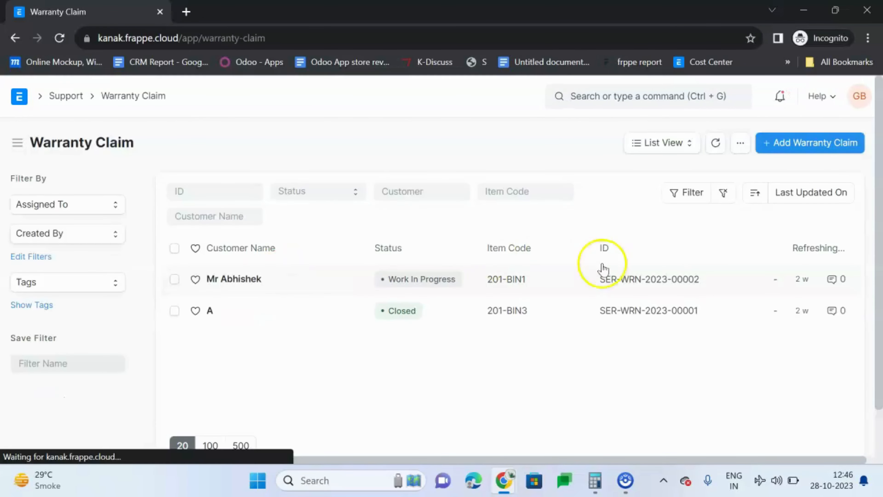
left_click(813, 151)
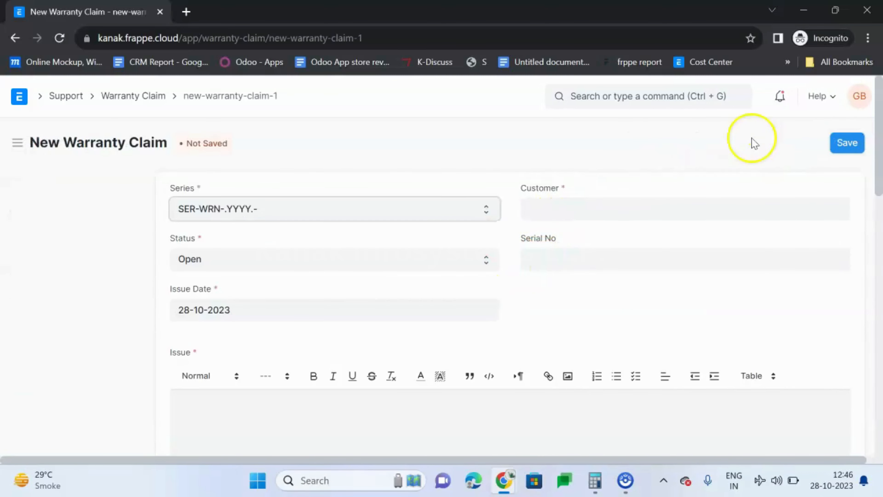
Step: Set the warranty claim's serial number to SA-100001 and check the customer and warranty details it fills in
left_click(622, 264)
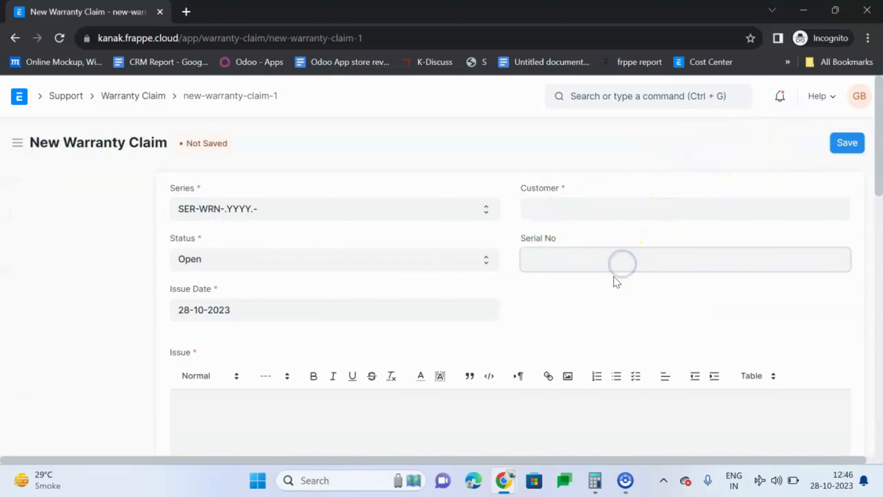
left_click(577, 296)
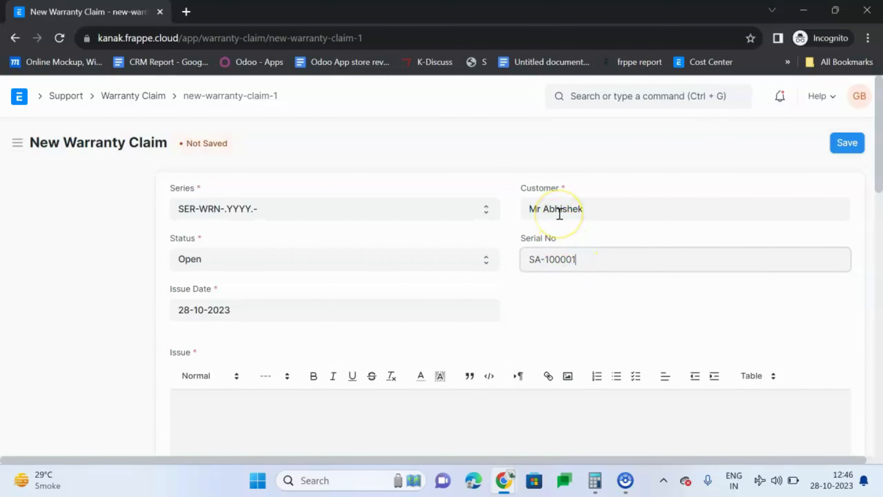
scroll(558, 219, "down", 5)
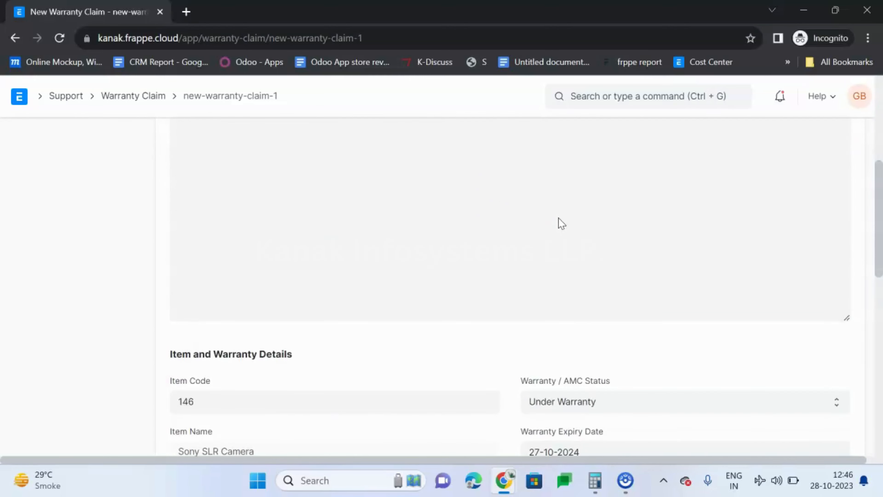
scroll(559, 222, "up", 5)
Step: Enter "Shutter Button Is Unresponsive" as the issue of the warranty claim
scroll(229, 320, "down", 3)
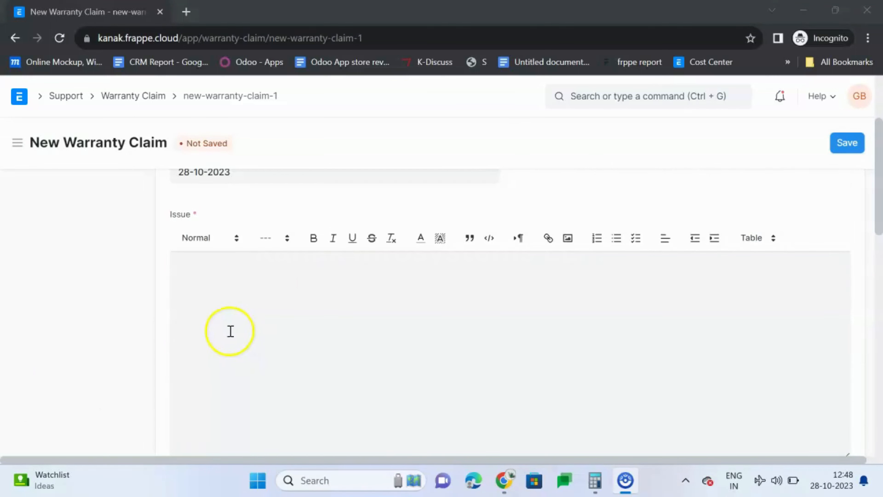
left_click(229, 312)
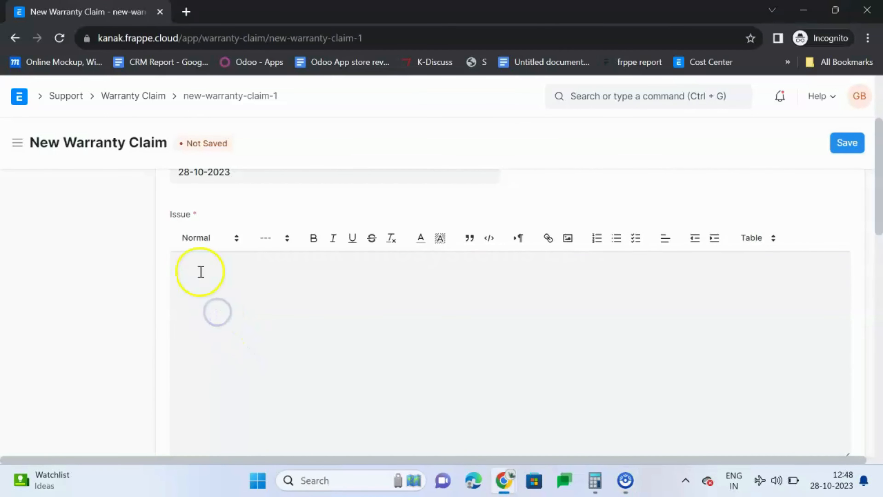
type("Shutter Button Is Unresponsive")
left_click(258, 341)
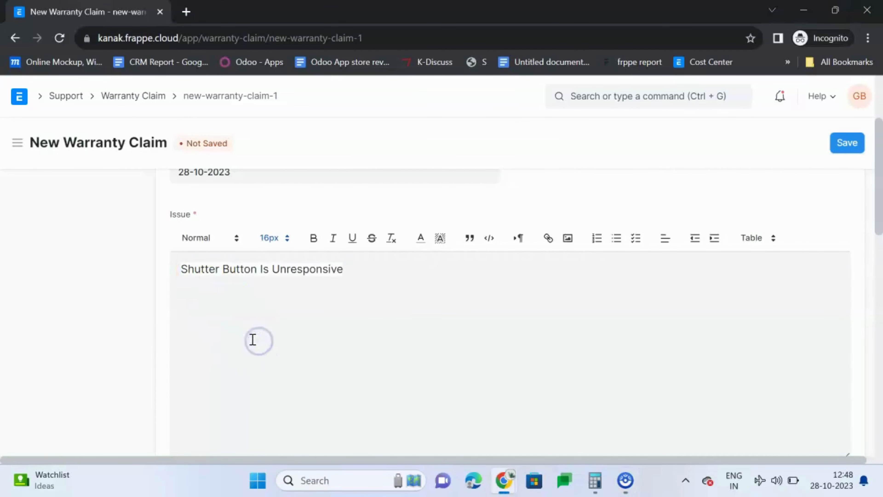
Step: Examine the claim's item and warranty details, the AMC expiry date field and the resolution section
scroll(257, 308, "down", 2)
scroll(257, 307, "down", 1)
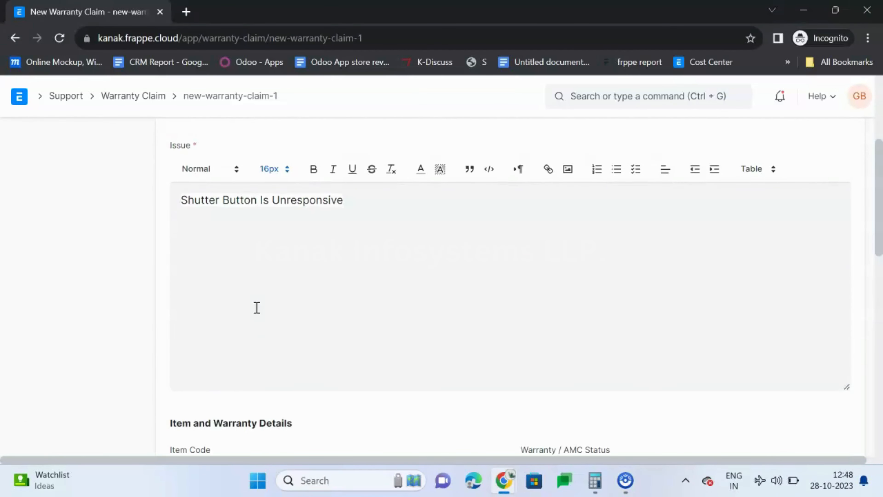
scroll(259, 300, "down", 8)
scroll(444, 310, "up", 1)
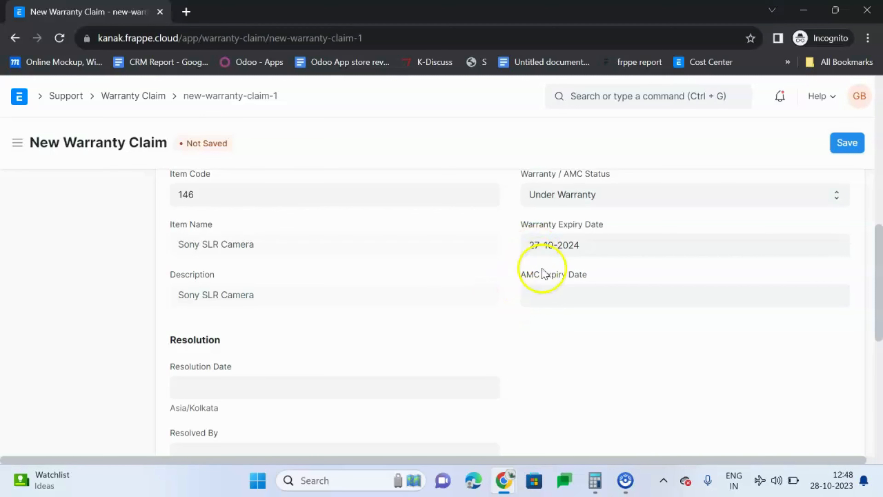
left_click(557, 292)
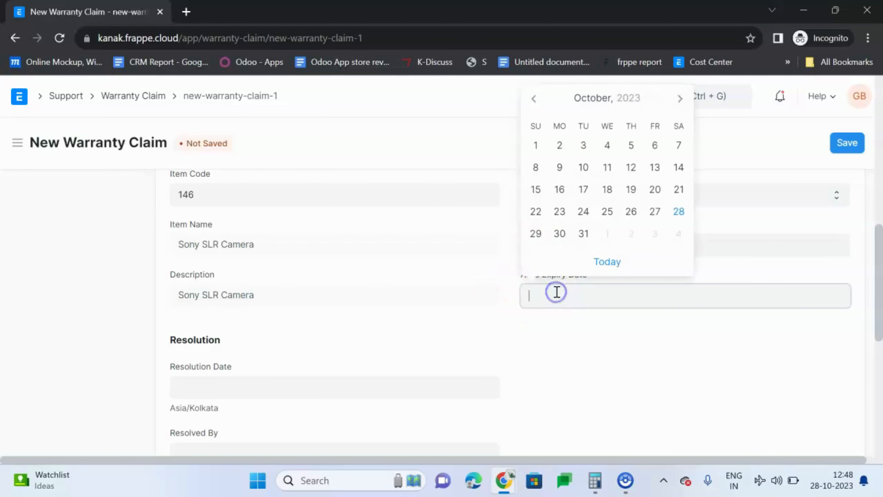
left_click(564, 341)
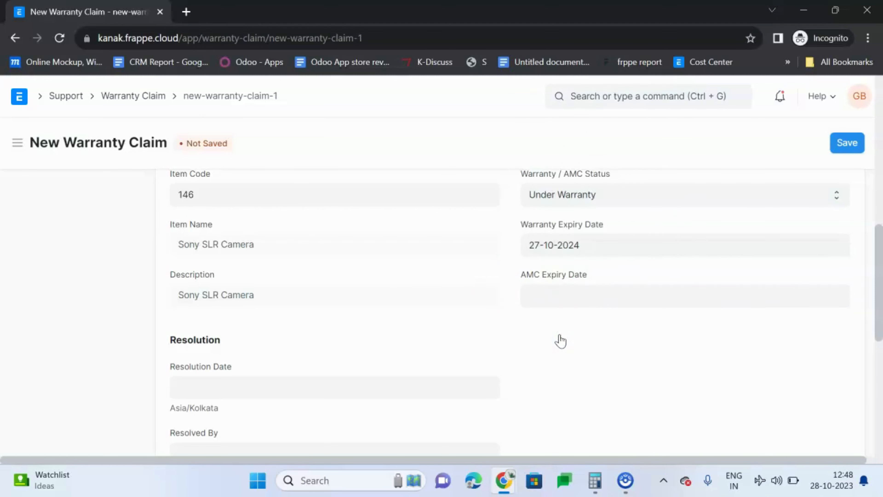
scroll(560, 341, "down", 4)
left_click(564, 284)
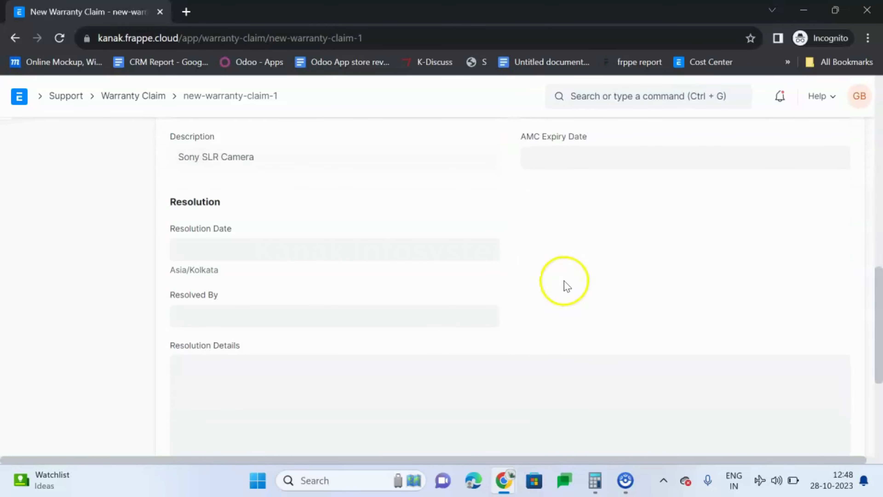
Step: Expand the claim's customer details and examine the customer address, territory and service address fields
scroll(564, 284, "down", 4)
scroll(566, 276, "down", 3)
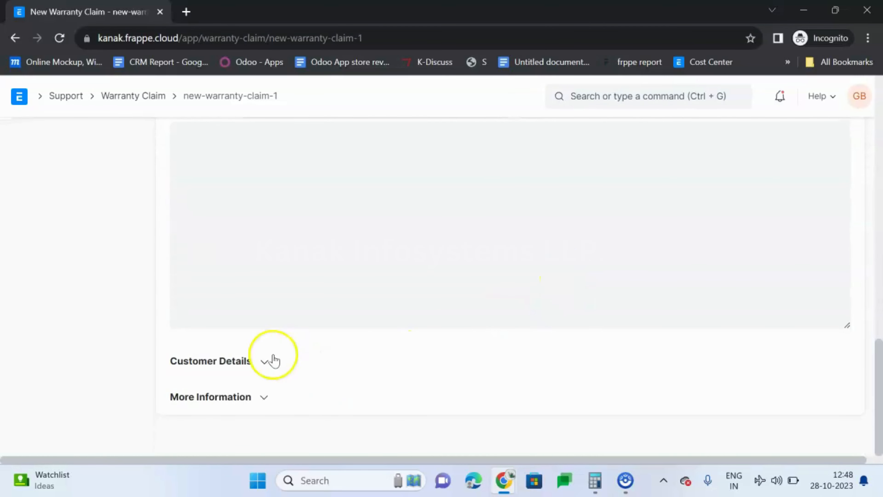
left_click(258, 361)
scroll(311, 289, "down", 5)
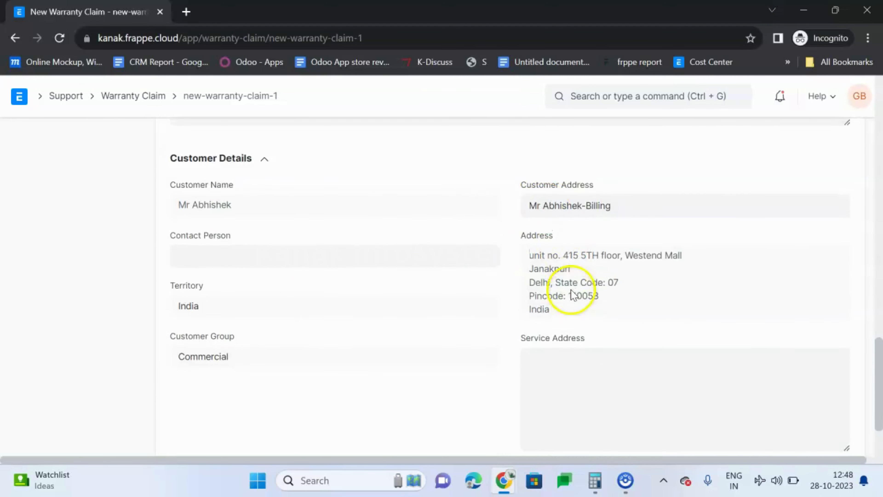
left_click(587, 370)
scroll(586, 369, "down", 3)
scroll(570, 279, "up", 2)
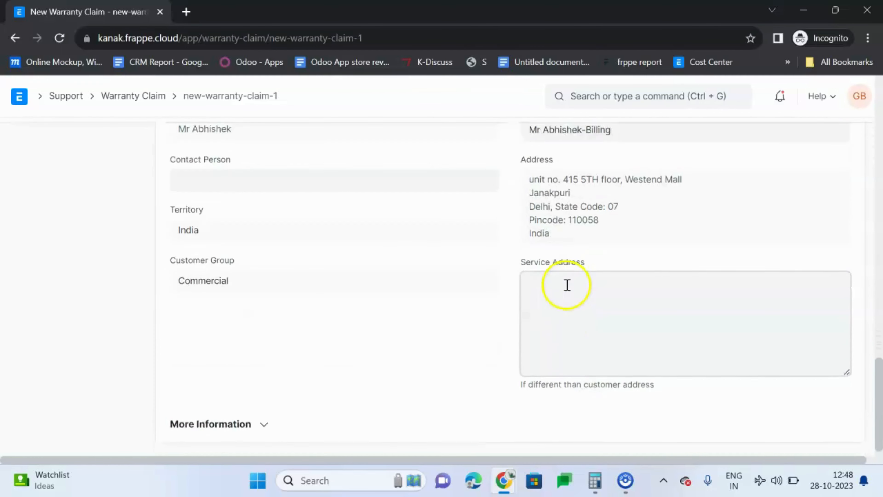
Step: Save the new warranty claim and create a maintenance visit from it
left_click_drag(882, 403, 881, 83)
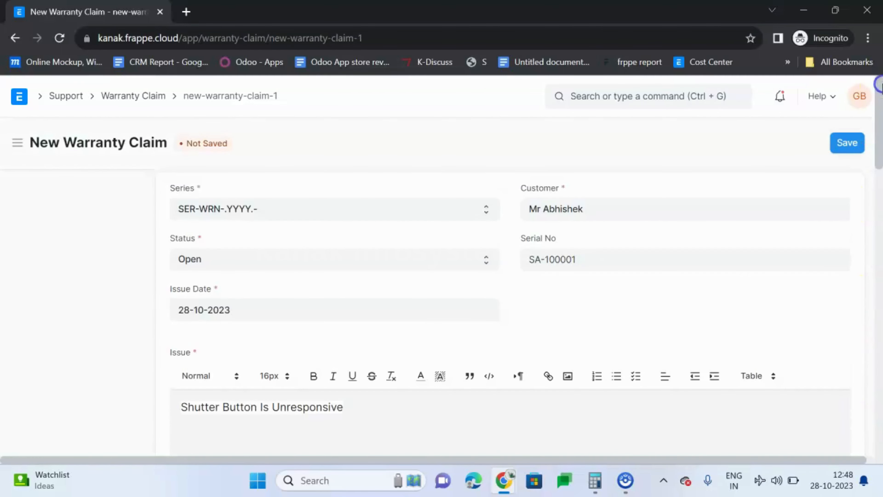
left_click(848, 144)
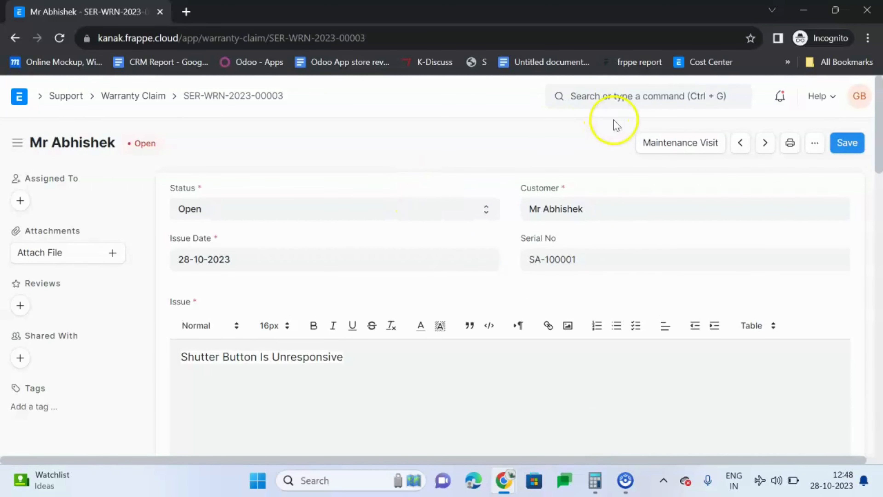
left_click(663, 144)
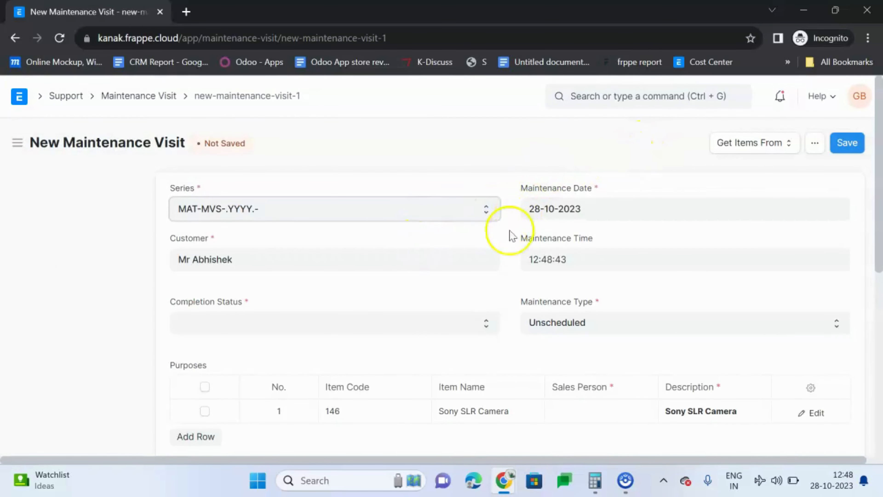
Step: Set the maintenance visit's completion status to Partially Completed and the Sony SLR Camera row's sales person to Sales Team
left_click(456, 323)
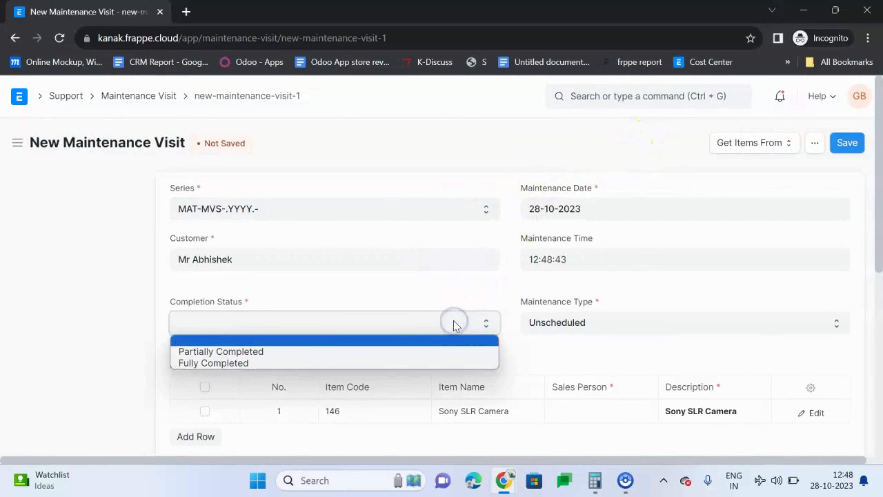
left_click(449, 352)
scroll(455, 279, "down", 4)
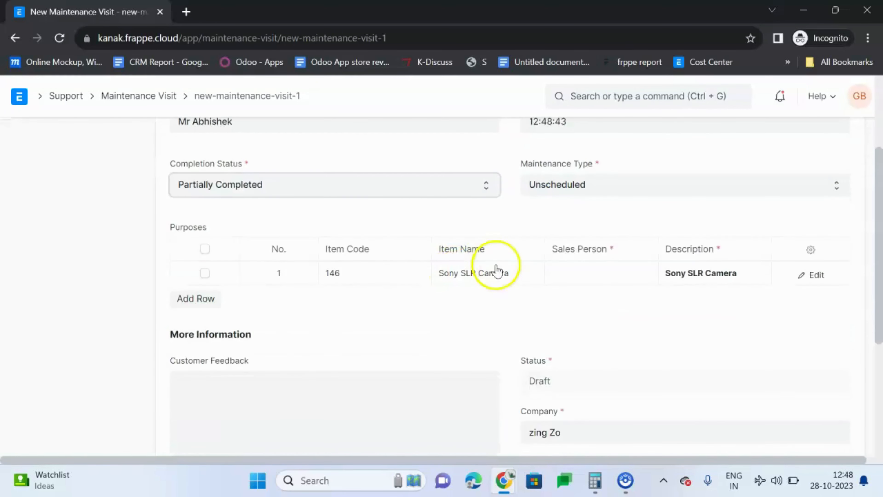
left_click(608, 286)
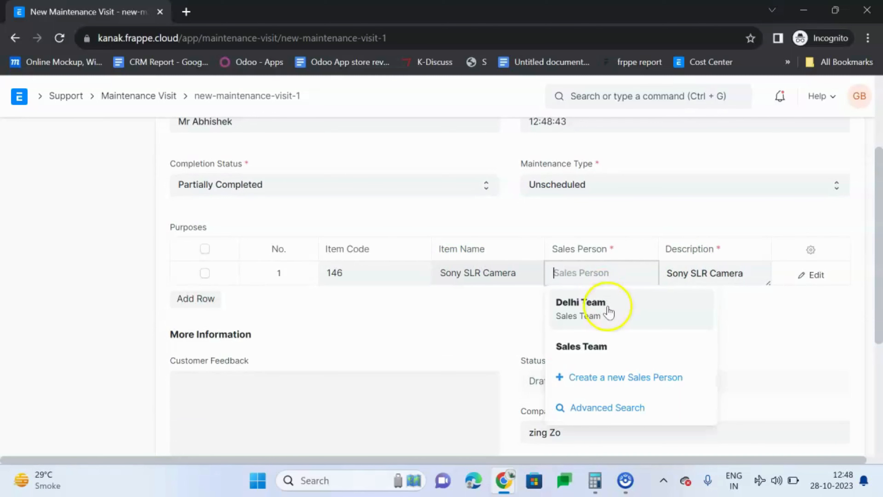
left_click(615, 344)
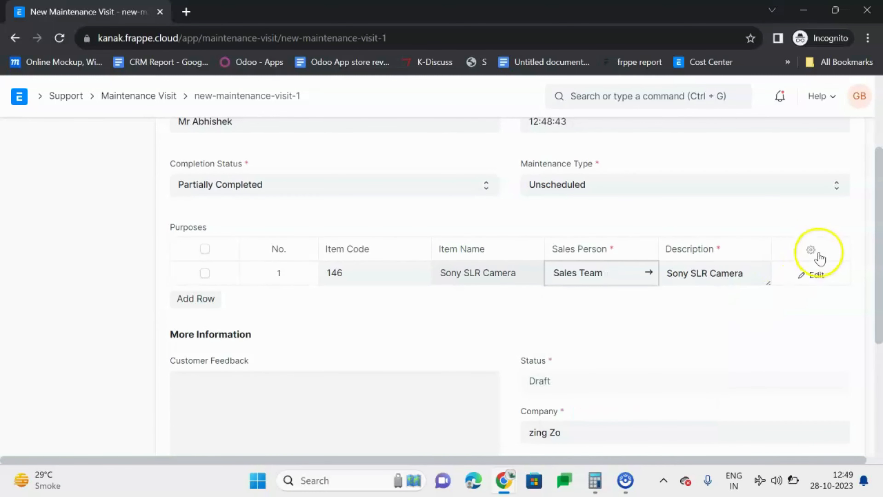
Step: Open the Sony SLR Camera purpose row in full and note in its Work Done field that the work is in process
left_click(812, 274)
scroll(503, 308, "up", 3)
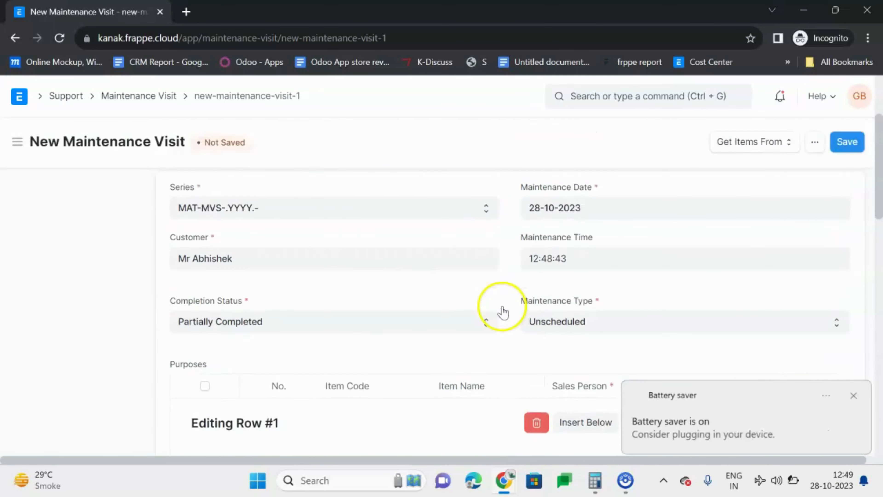
scroll(484, 296, "down", 2)
scroll(487, 300, "down", 5)
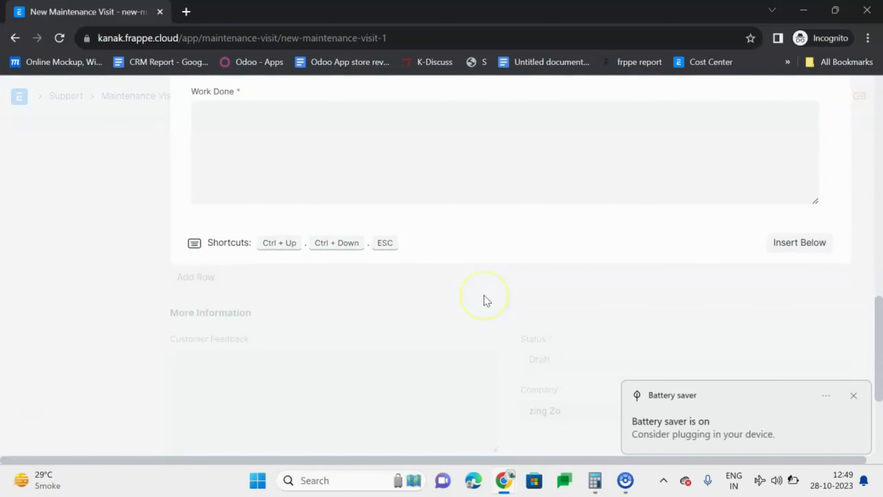
scroll(487, 300, "down", 2)
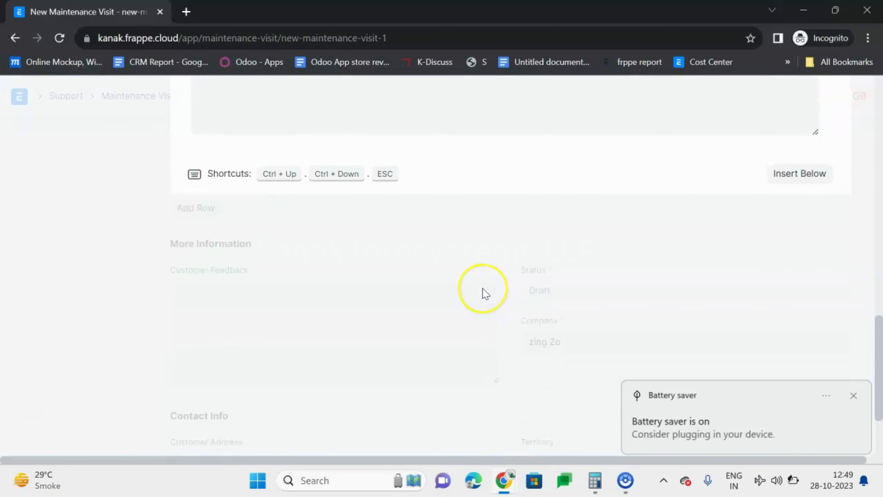
scroll(485, 293, "up", 8)
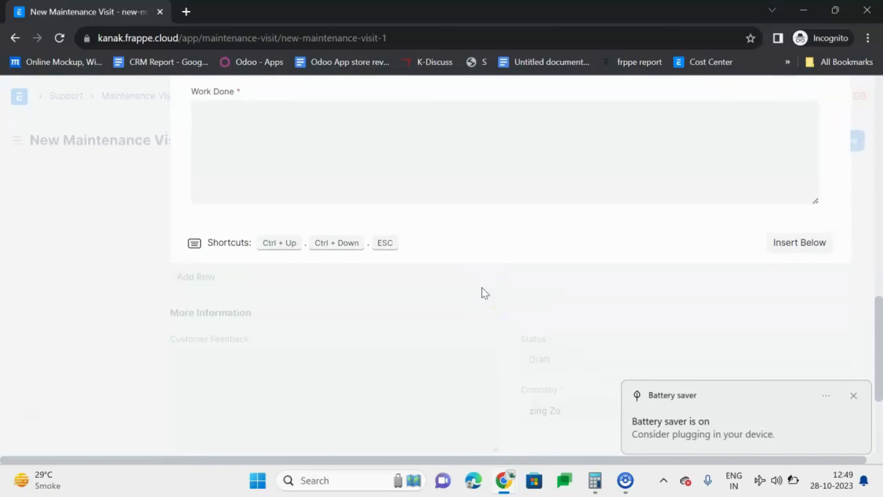
scroll(482, 288, "up", 2)
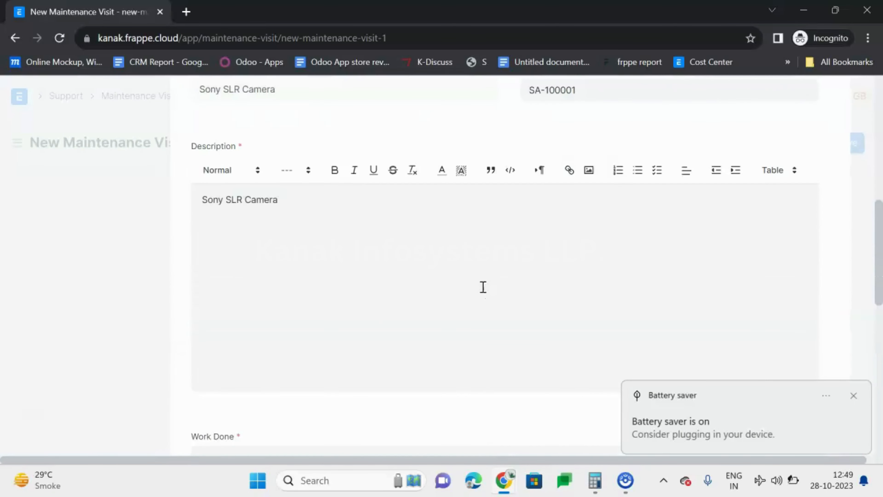
scroll(481, 288, "down", 2)
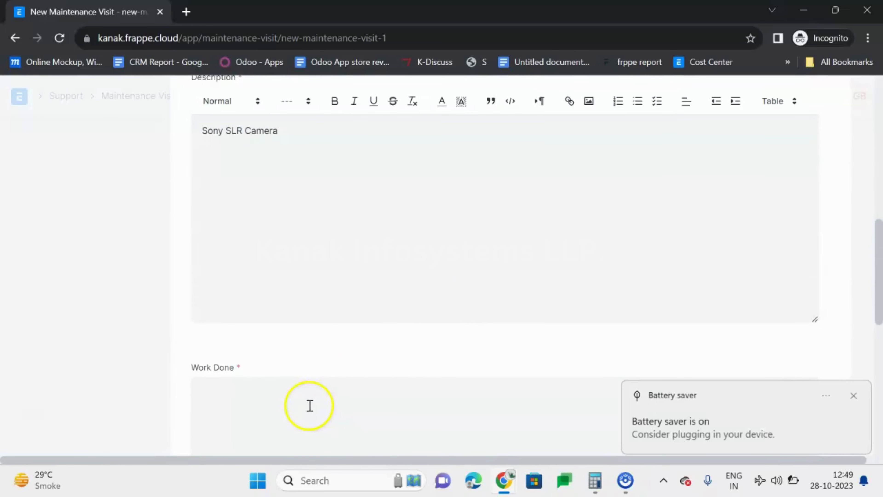
scroll(310, 405, "up", 7)
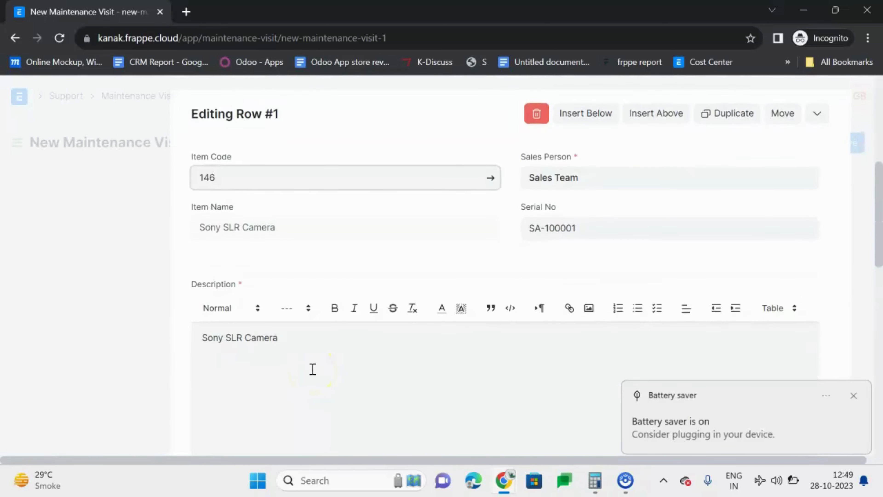
scroll(308, 387, "down", 7)
scroll(317, 378, "down", 1)
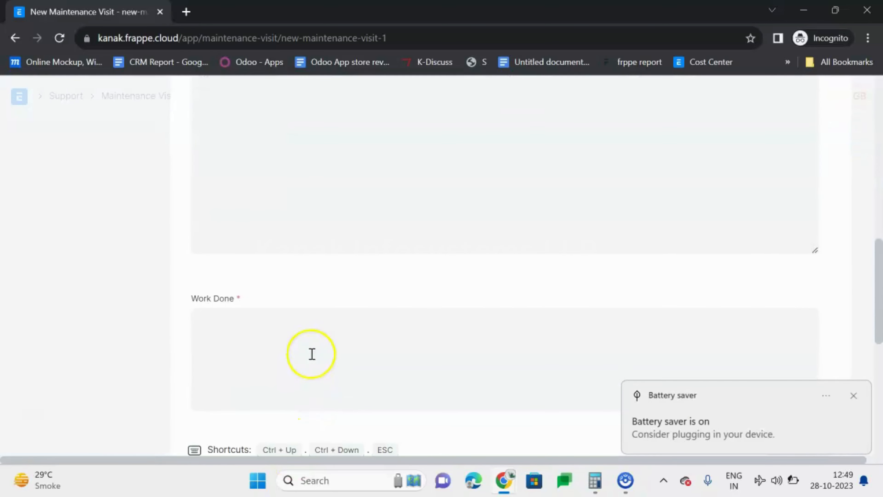
left_click(311, 349)
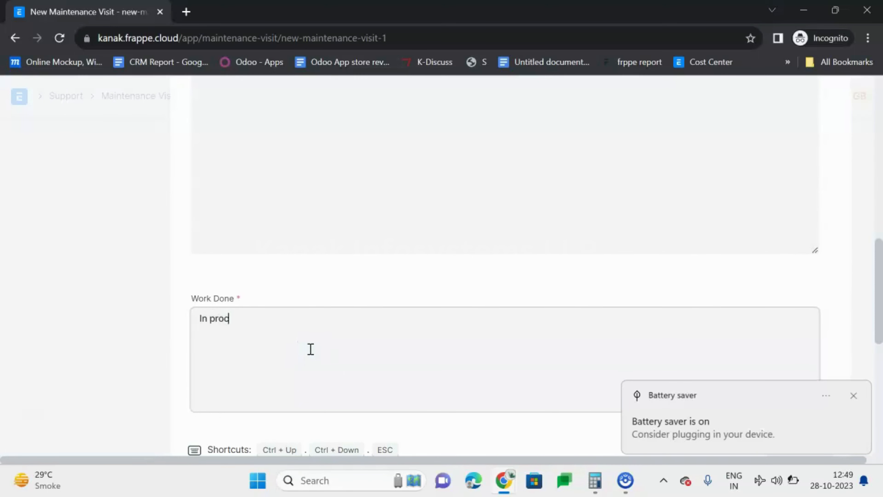
left_click(122, 260)
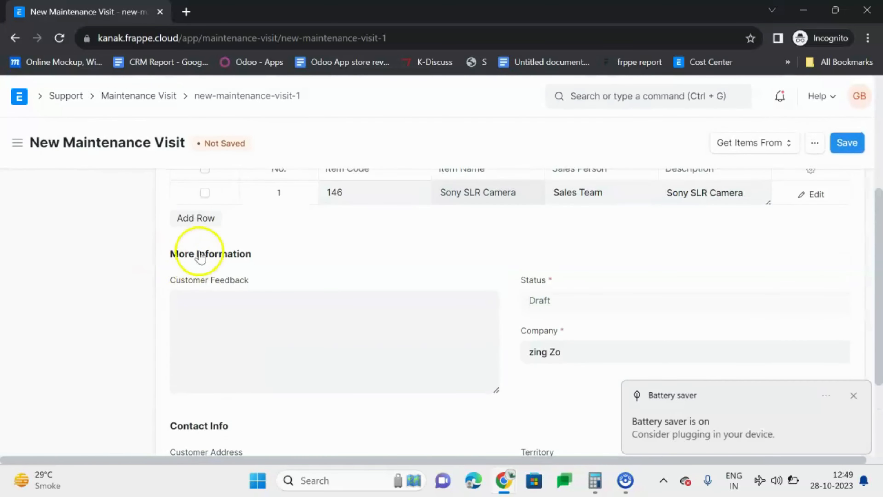
Step: Check the maintenance visit's remaining sections, then save and permanently submit the visit
scroll(228, 220, "down", 2)
scroll(341, 240, "down", 2)
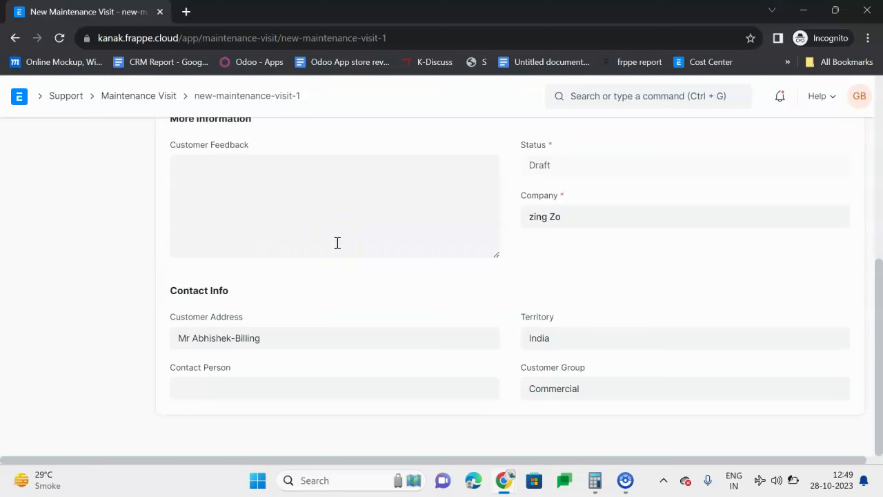
scroll(338, 242, "up", 6)
scroll(335, 242, "down", 2)
scroll(336, 243, "up", 5)
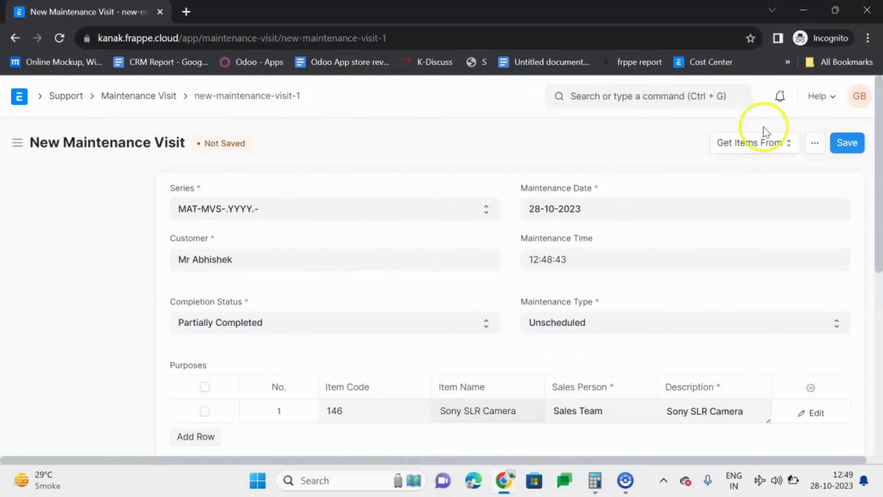
left_click(847, 143)
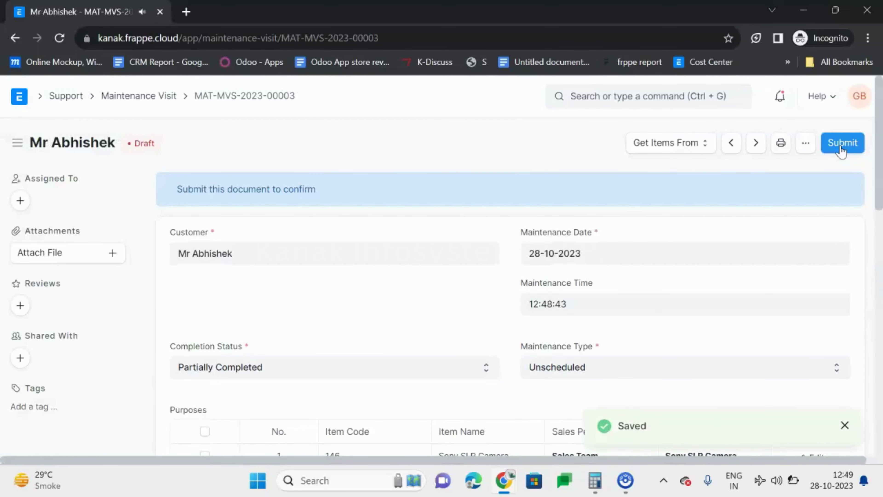
left_click(842, 150)
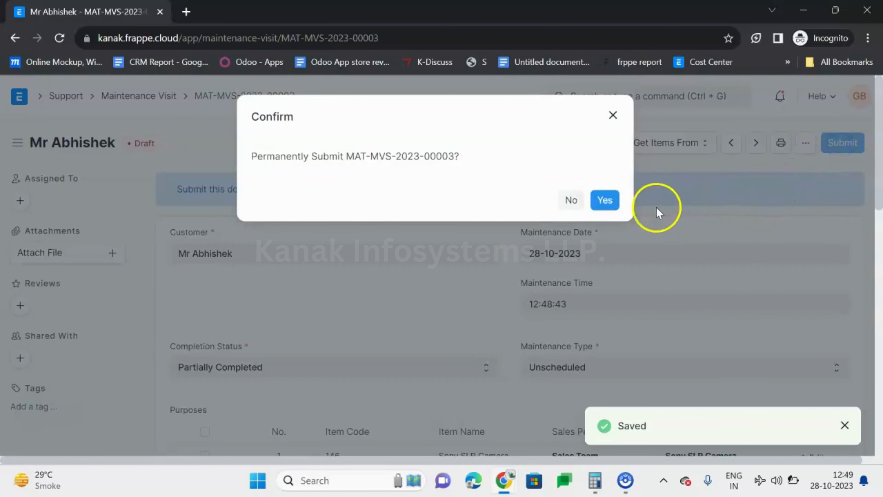
left_click(605, 200)
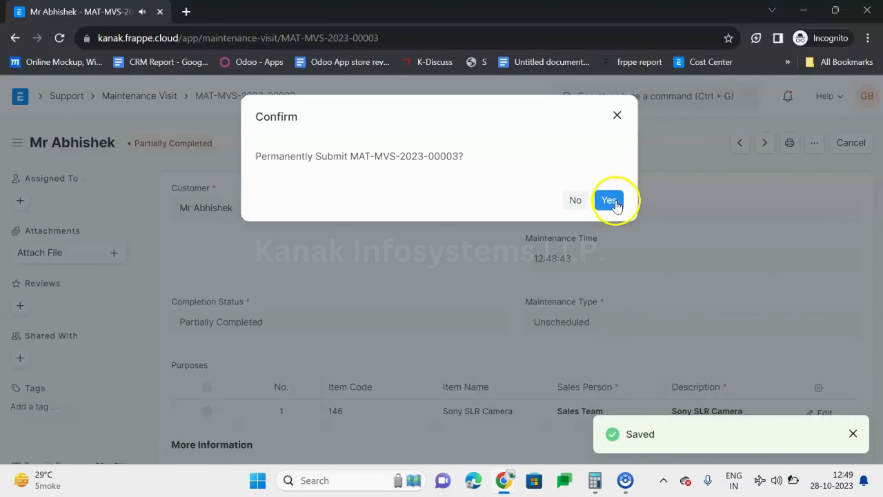
left_click(617, 205)
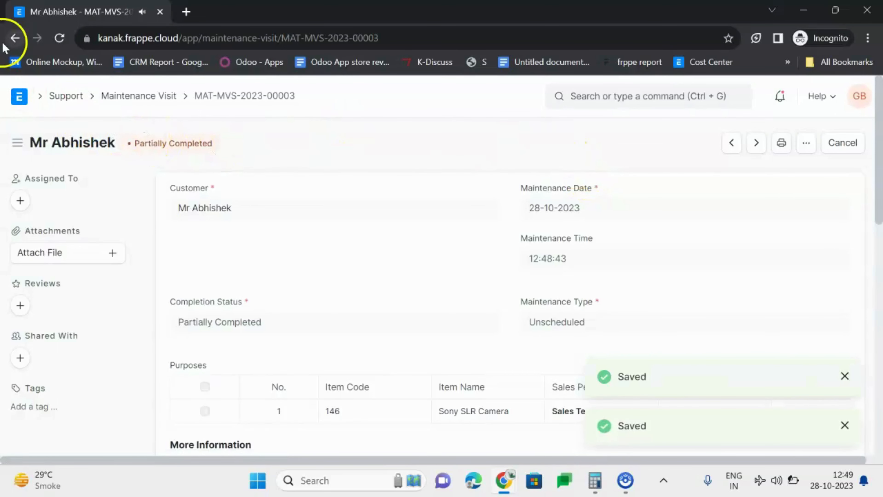
Step: Return to the warranty claim for SA-100001 and review its issue and warranty details
left_click(14, 38)
left_click(5, 40)
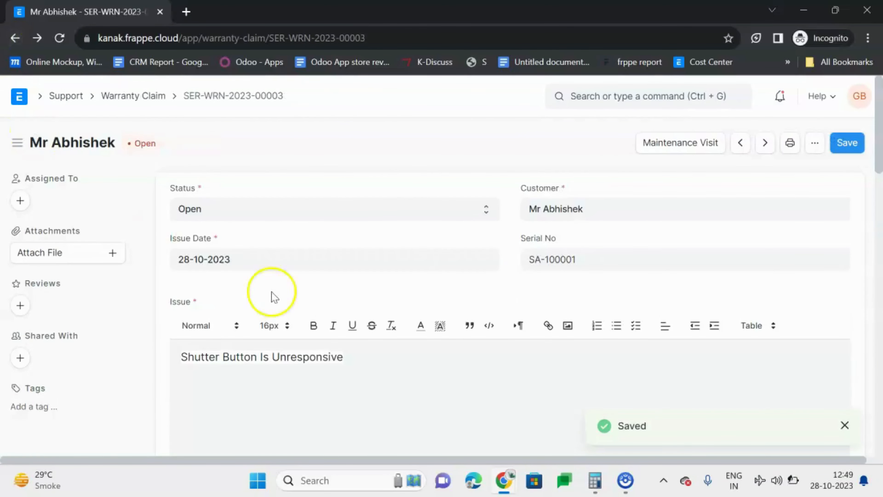
scroll(344, 249, "down", 2)
scroll(344, 251, "down", 8)
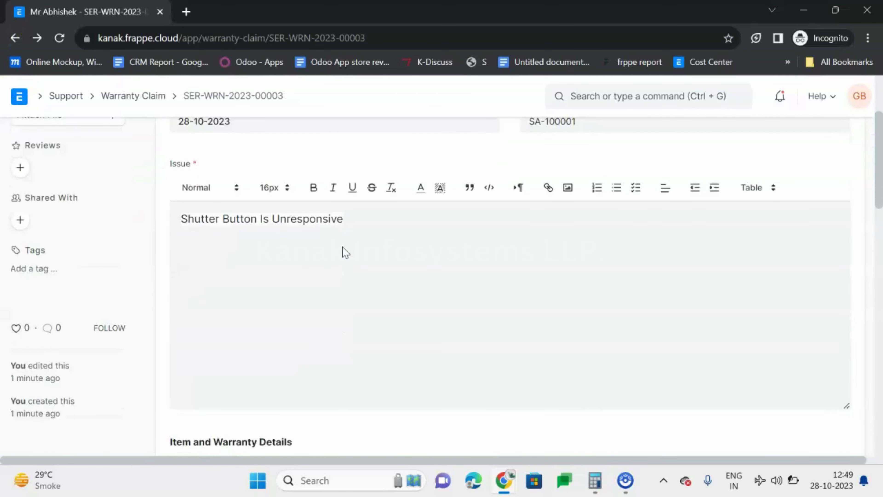
scroll(345, 253, "up", 10)
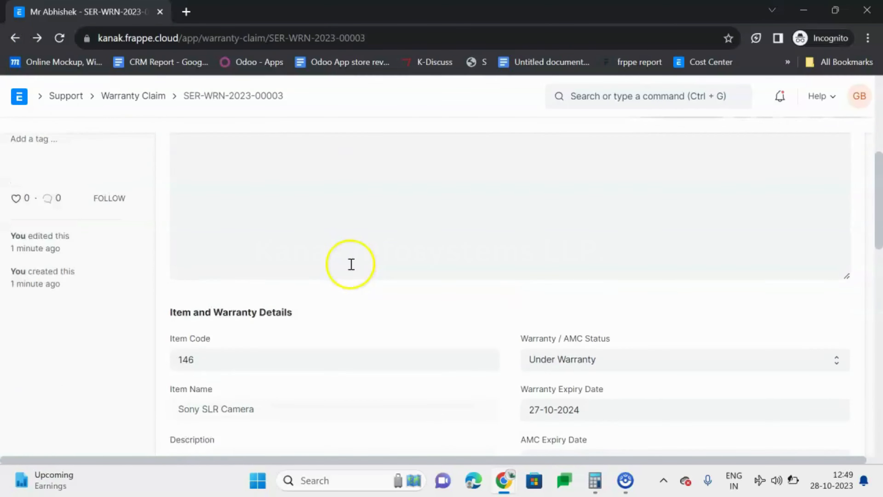
scroll(351, 268, "up", 2)
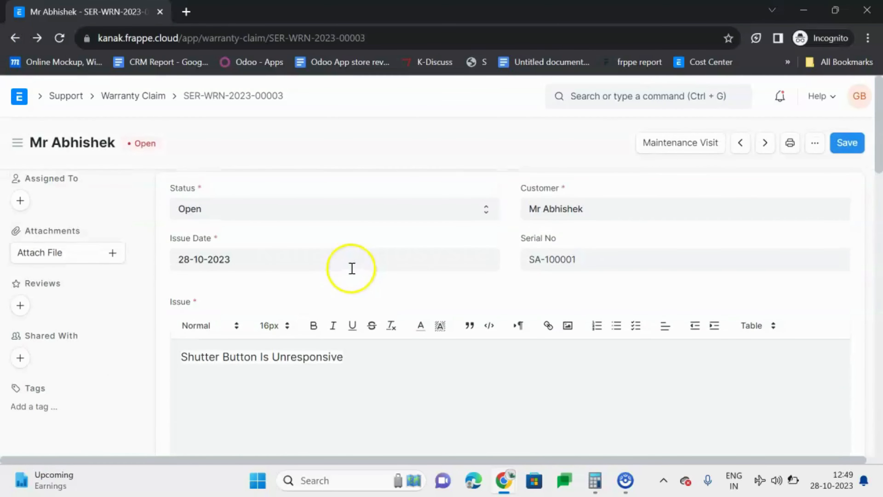
Step: Set the warranty claim's status to Work In Progress
left_click(371, 209)
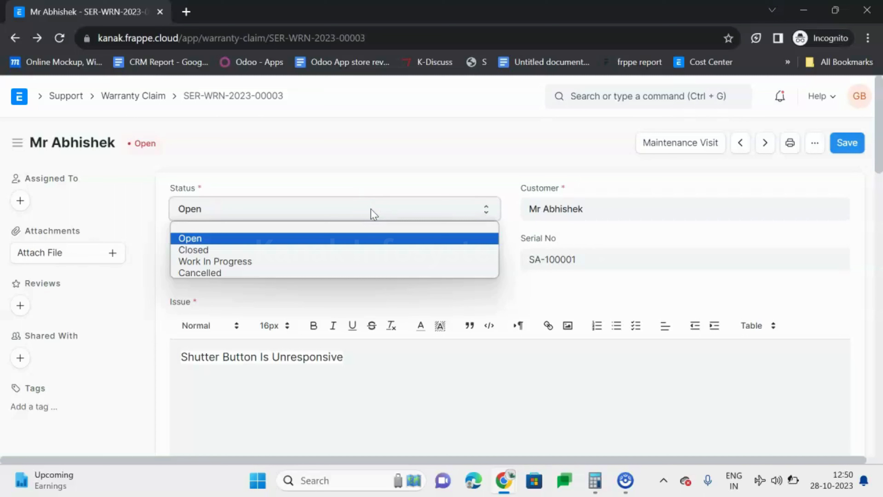
left_click(359, 128)
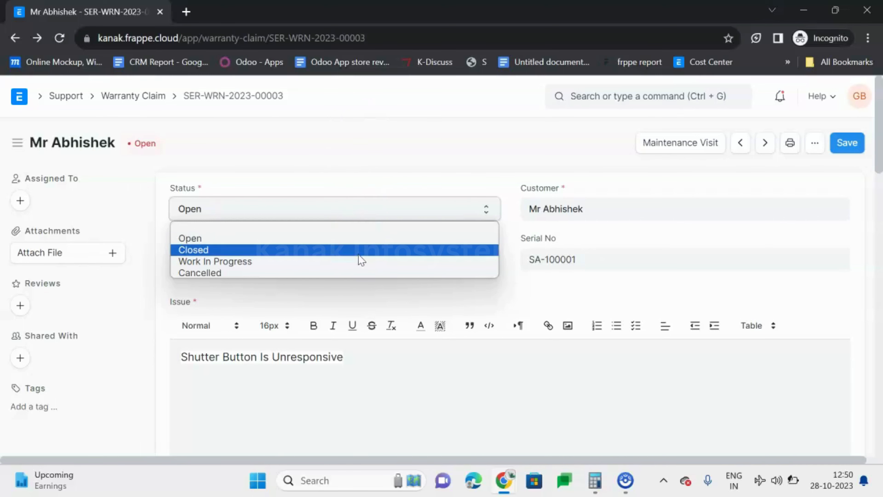
left_click(360, 261)
Step: Check the claim's resolution fields and save the warranty claim
scroll(359, 254, "down", 10)
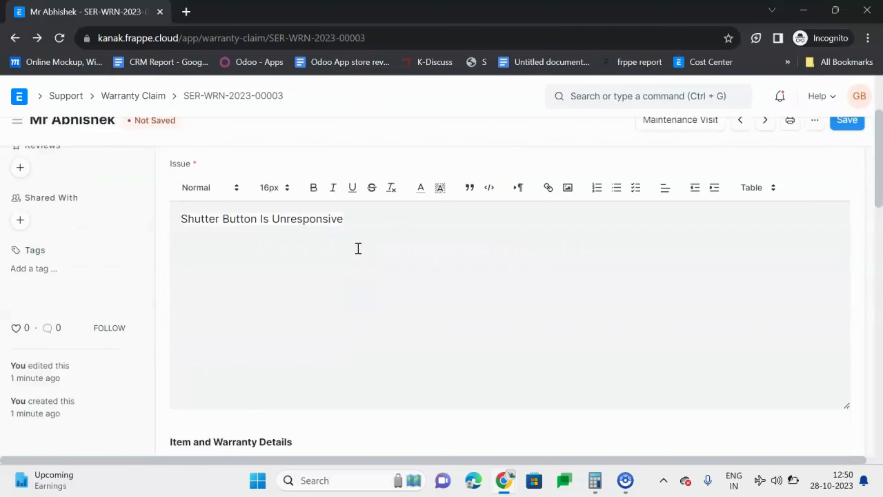
scroll(361, 256, "down", 5)
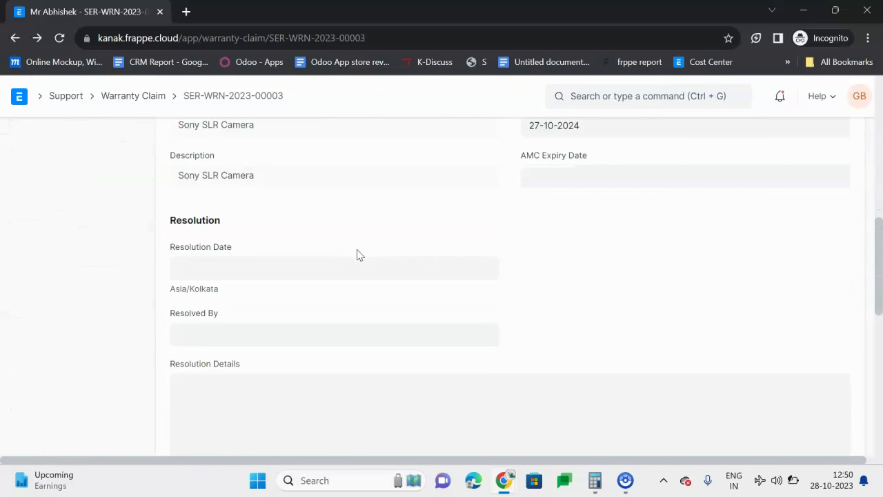
scroll(358, 249, "up", 2)
scroll(359, 253, "down", 5)
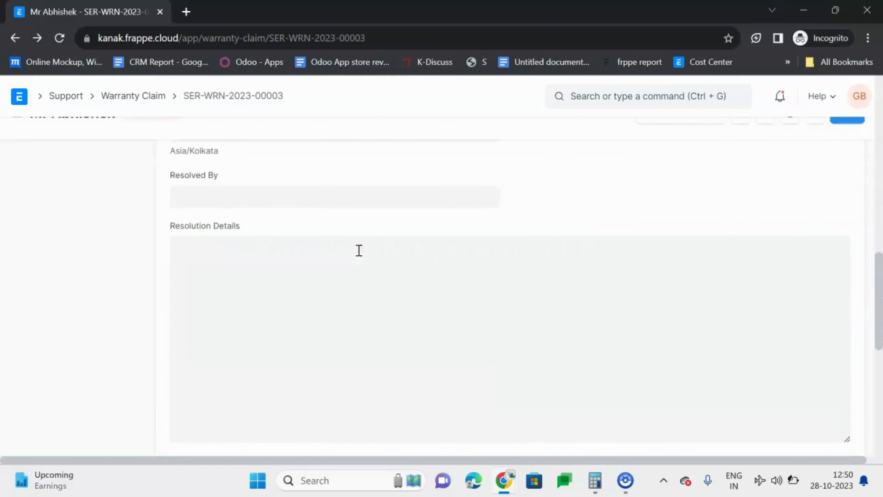
left_click(392, 272)
scroll(393, 270, "down", 2)
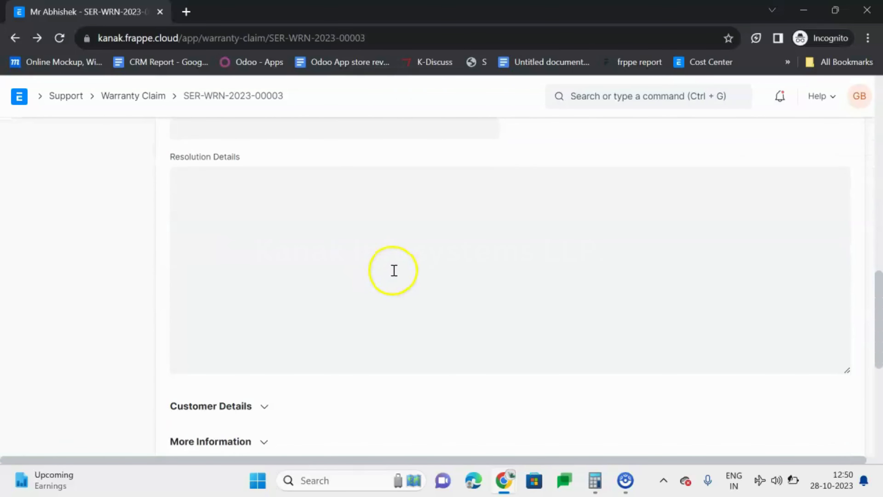
scroll(393, 270, "up", 3)
left_click_drag(880, 247, 882, 97)
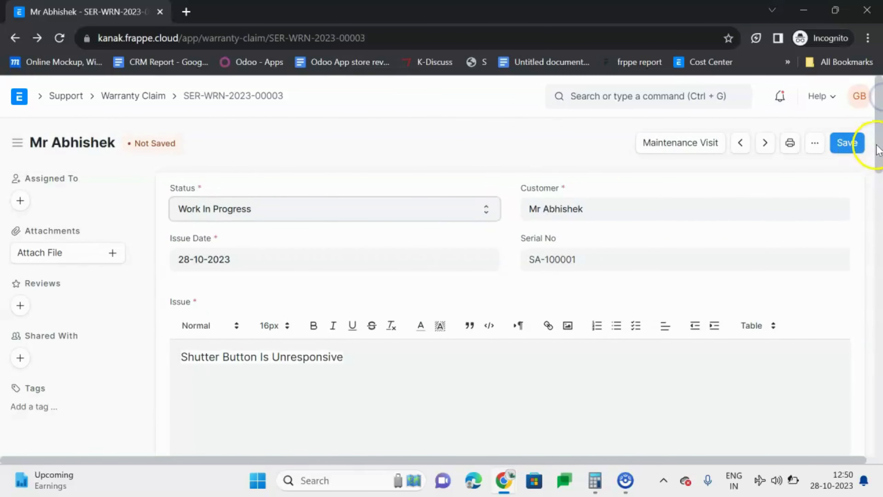
left_click(877, 127)
left_click(852, 143)
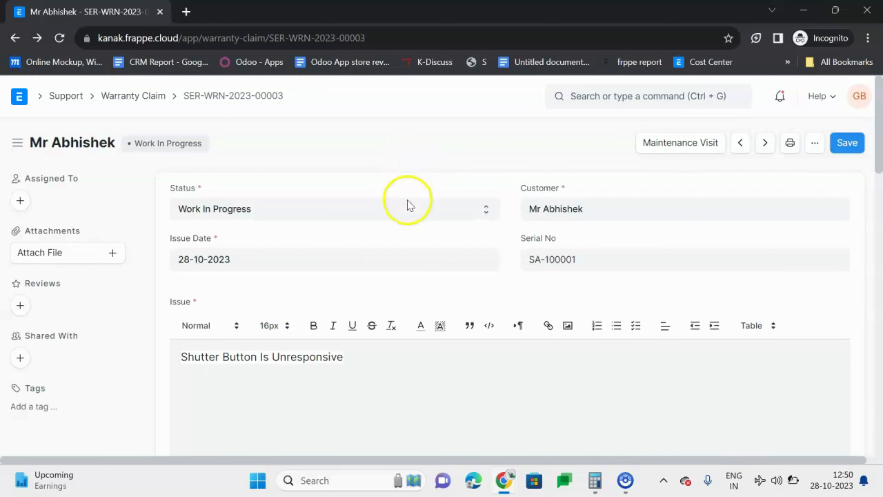
Step: View the status options available for the warranty claim without choosing another one
left_click(409, 208)
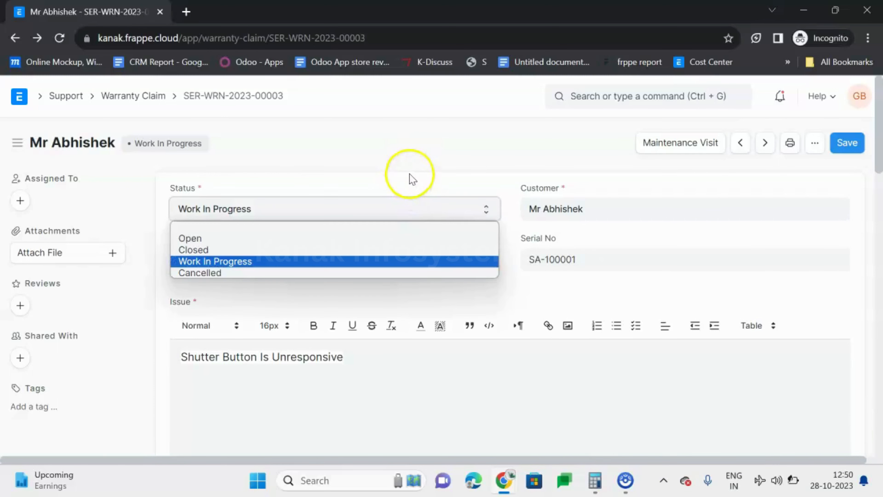
left_click(412, 179)
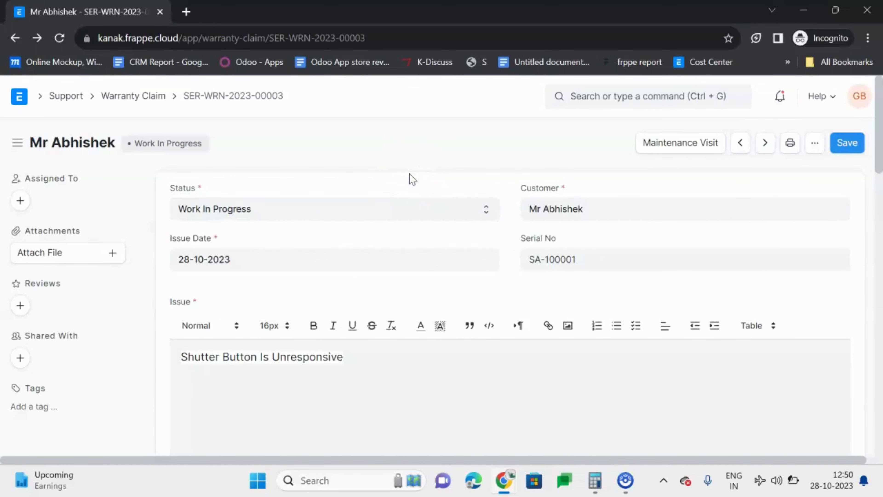